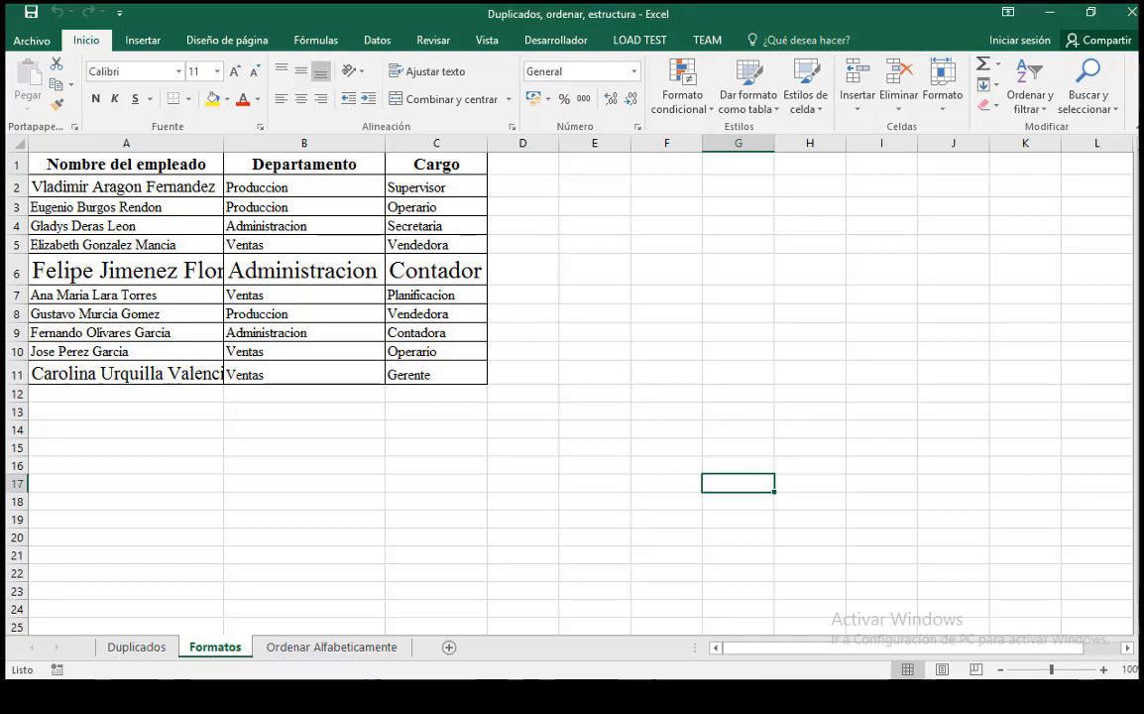
left_click(122, 145)
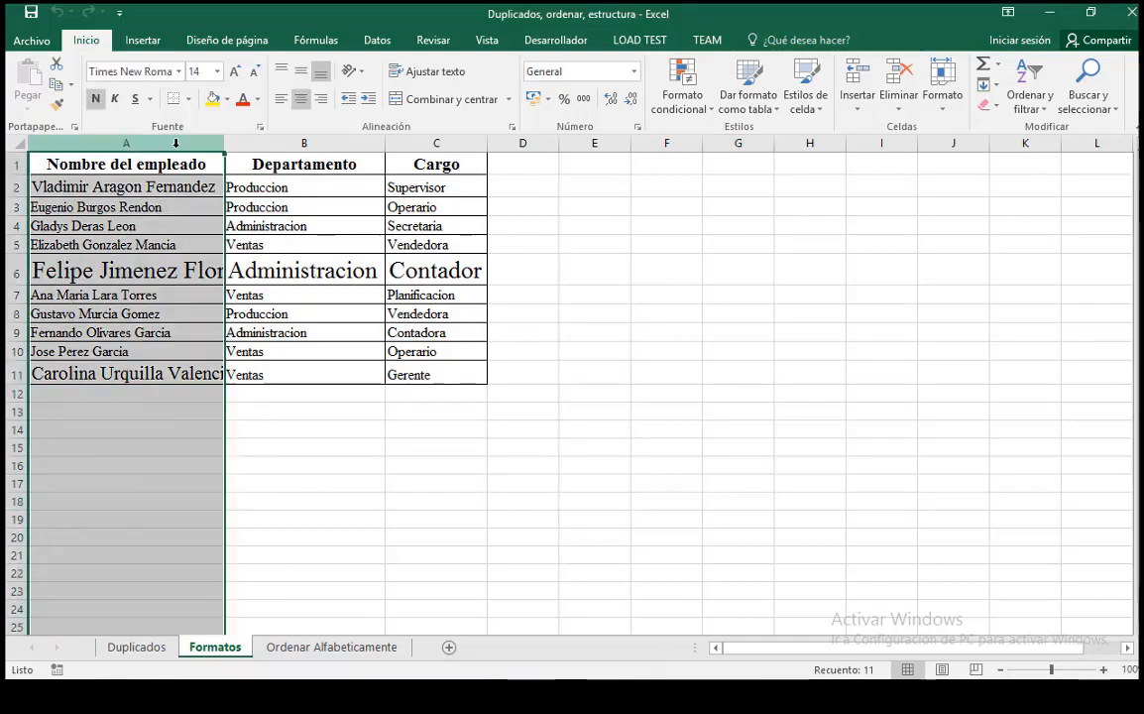
left_click(304, 144)
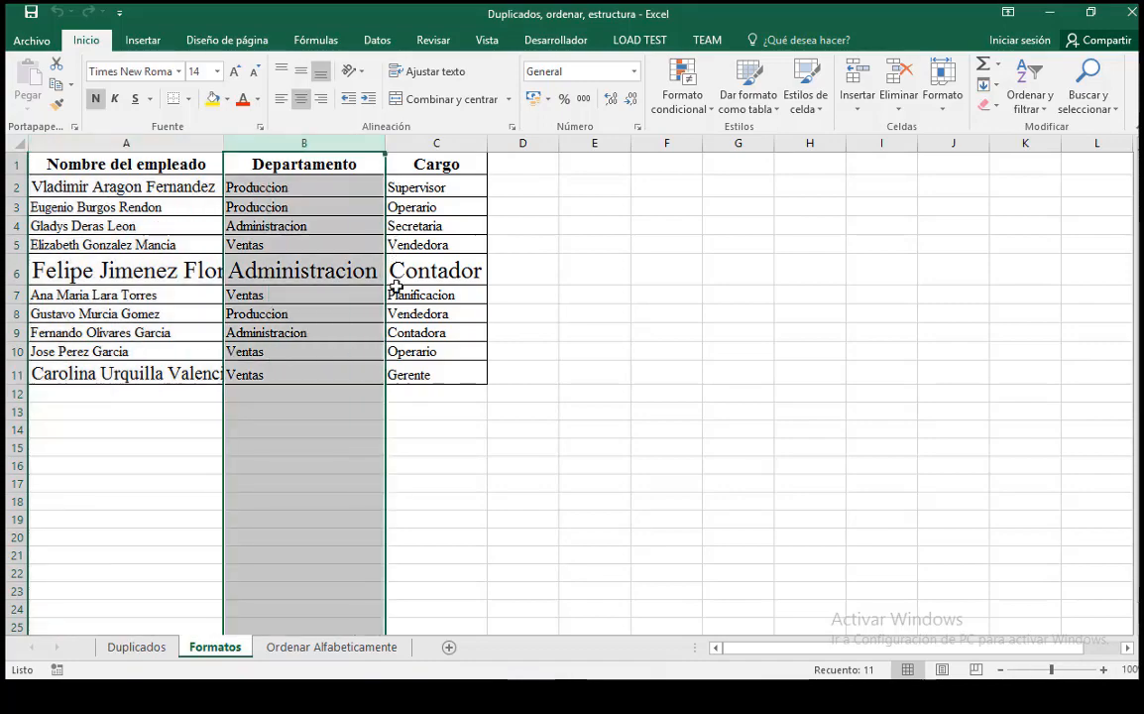
left_click(456, 146)
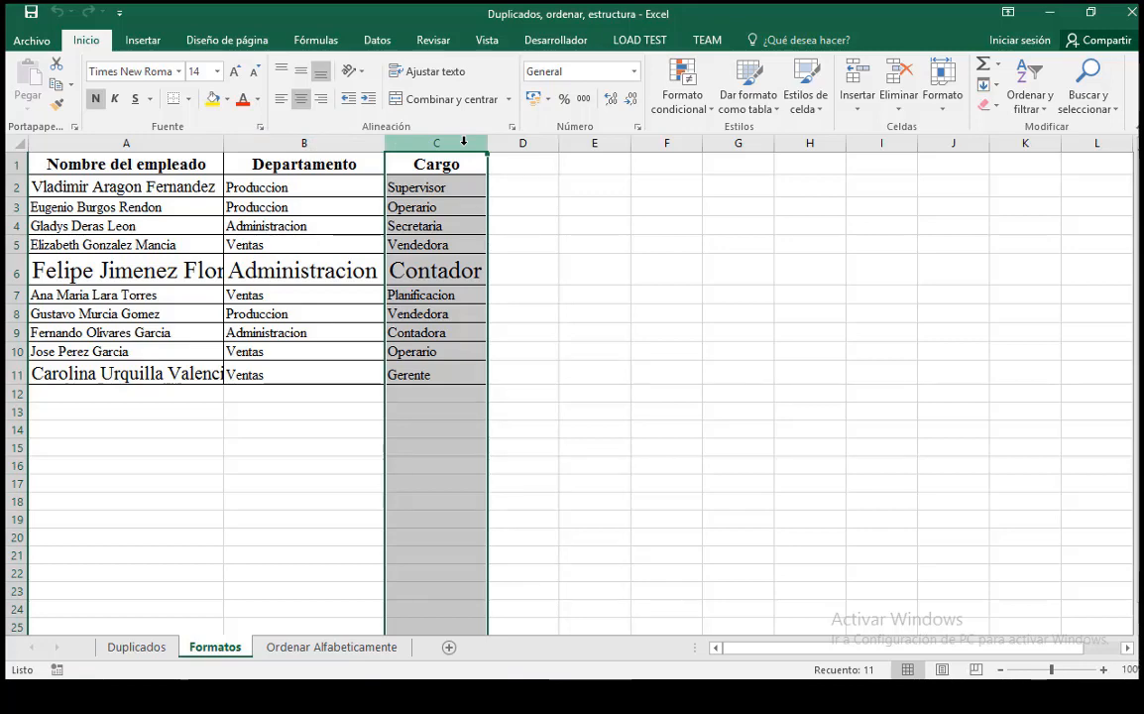
left_click(511, 207)
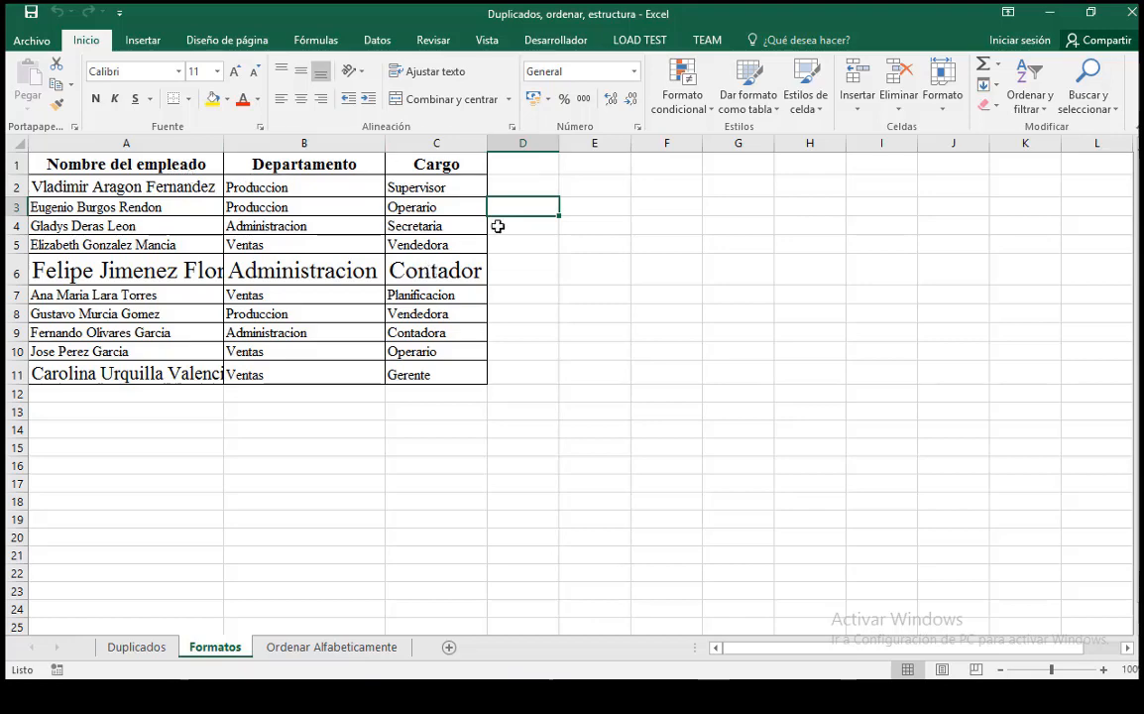
- Check the column width of the Nombre del empleado column without changing it
left_click(140, 145)
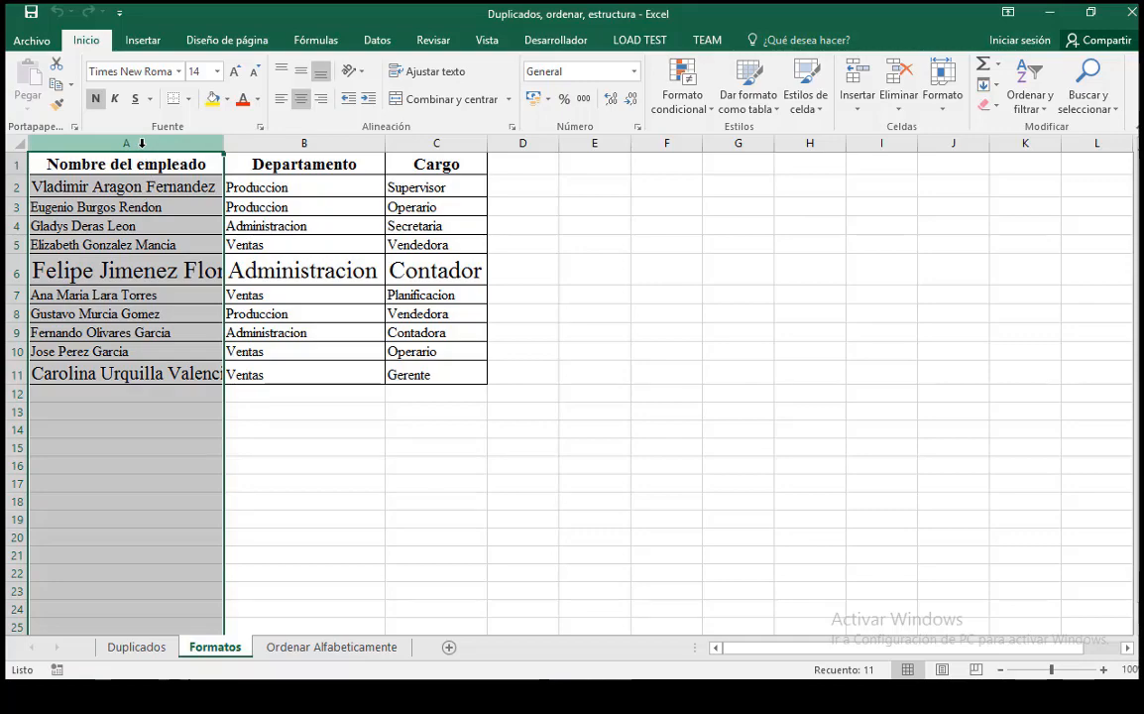
right_click(141, 144)
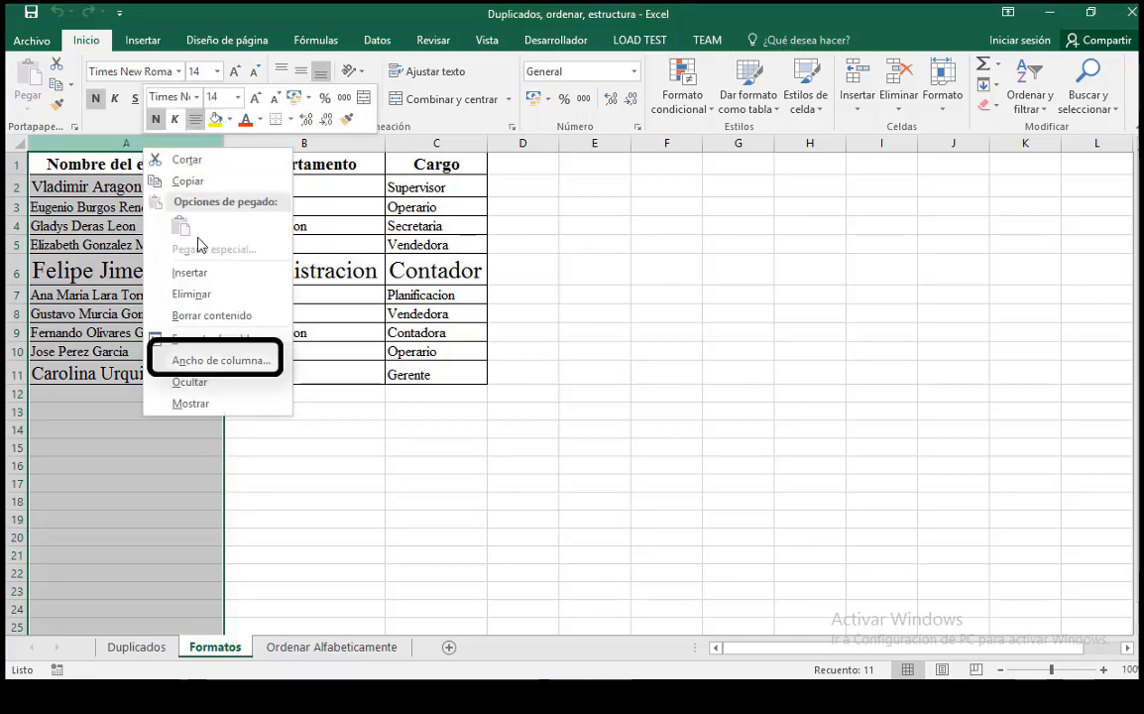
left_click(210, 361)
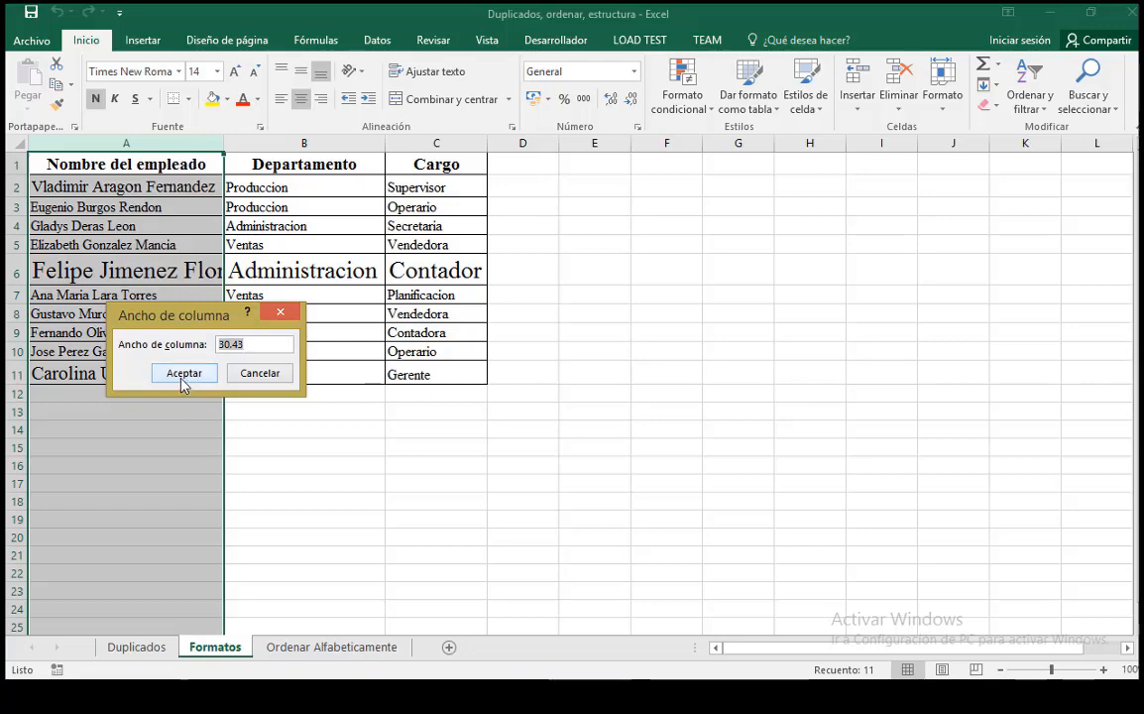
left_click(262, 343)
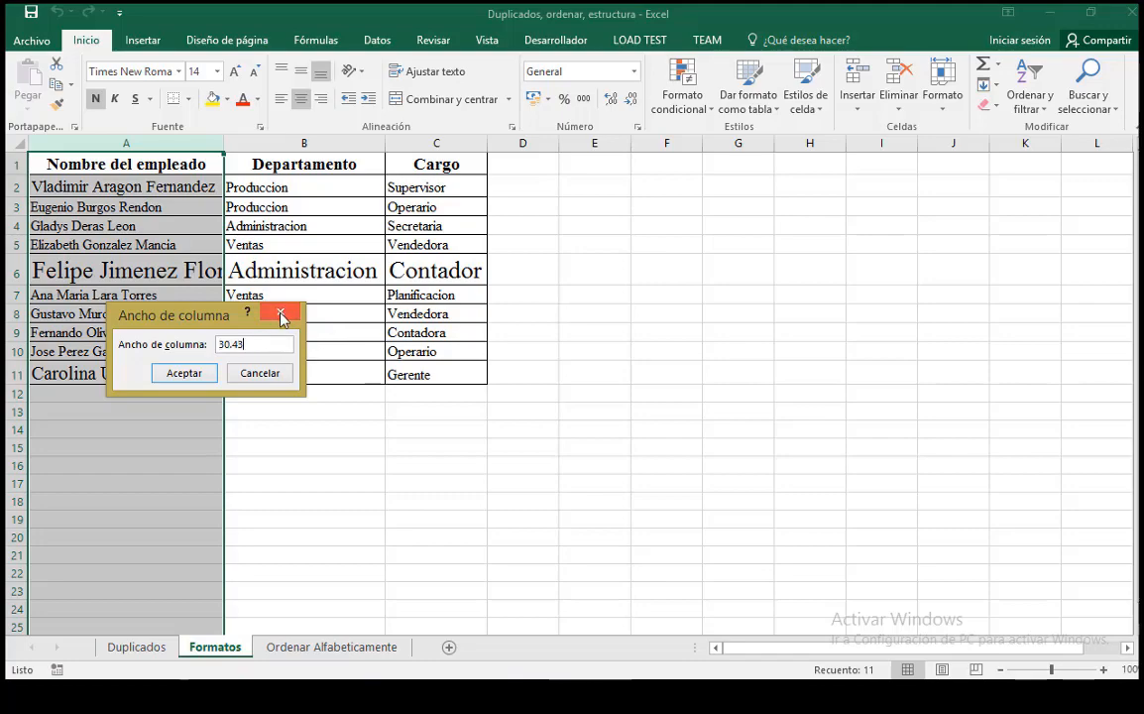
left_click(281, 315)
- Check the column widths of the Departamento and Cargo columns without changing them
right_click(315, 149)
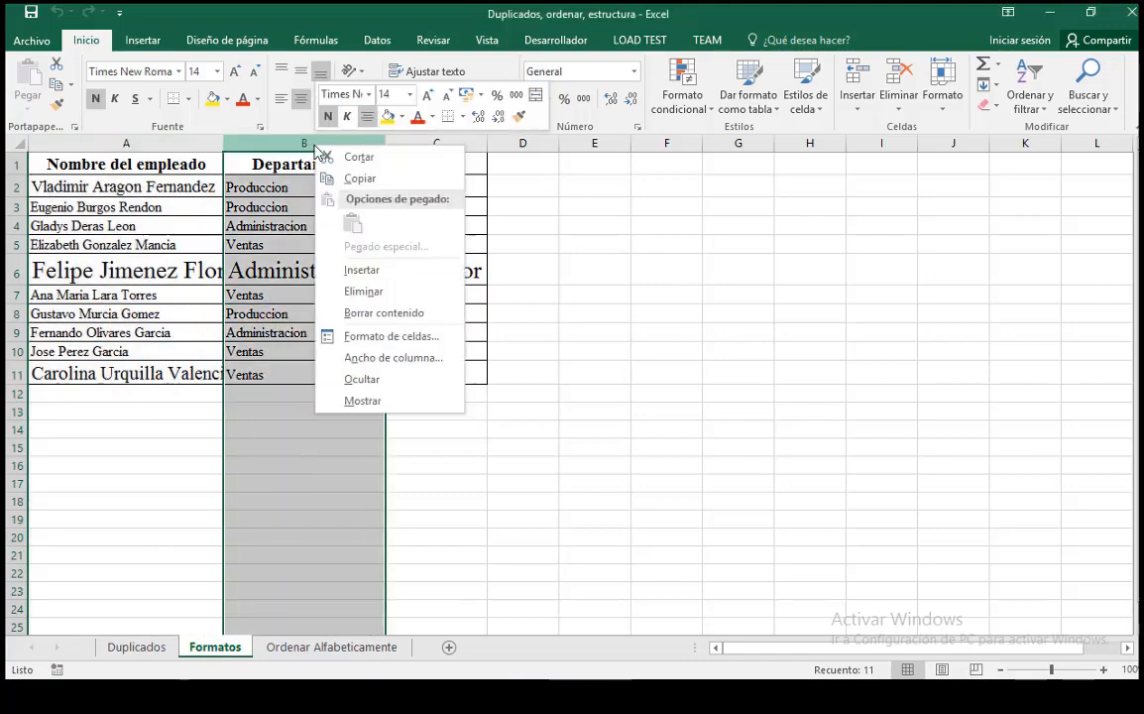
left_click(387, 358)
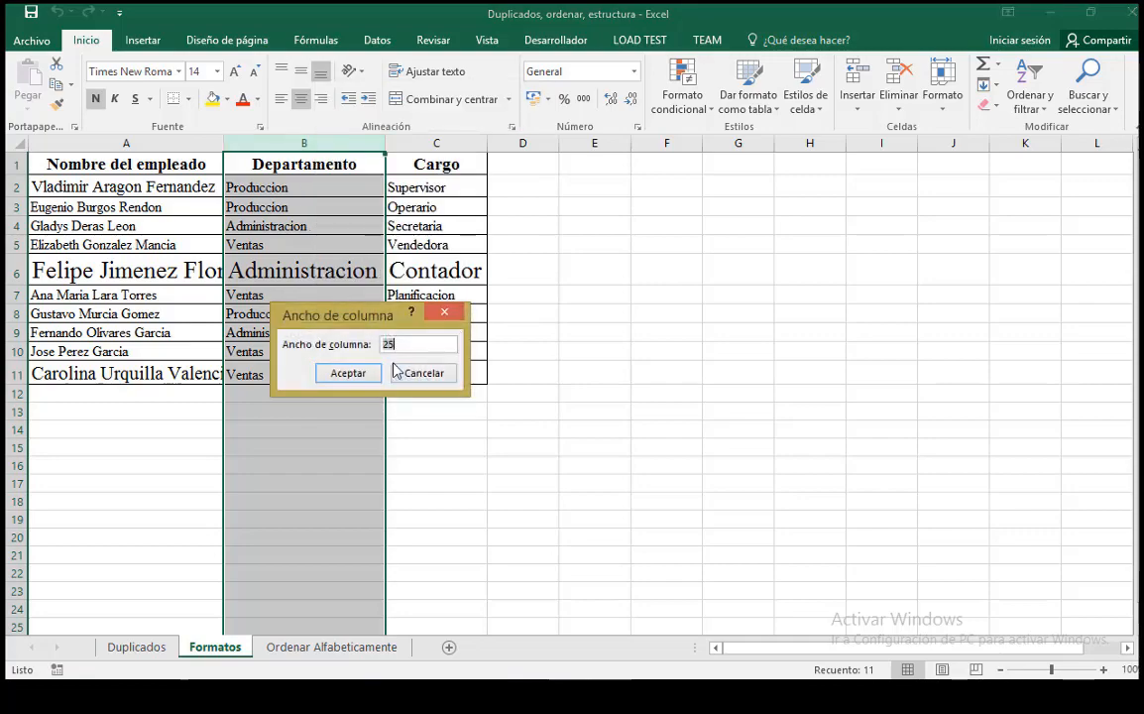
left_click(444, 312)
left_click(439, 143)
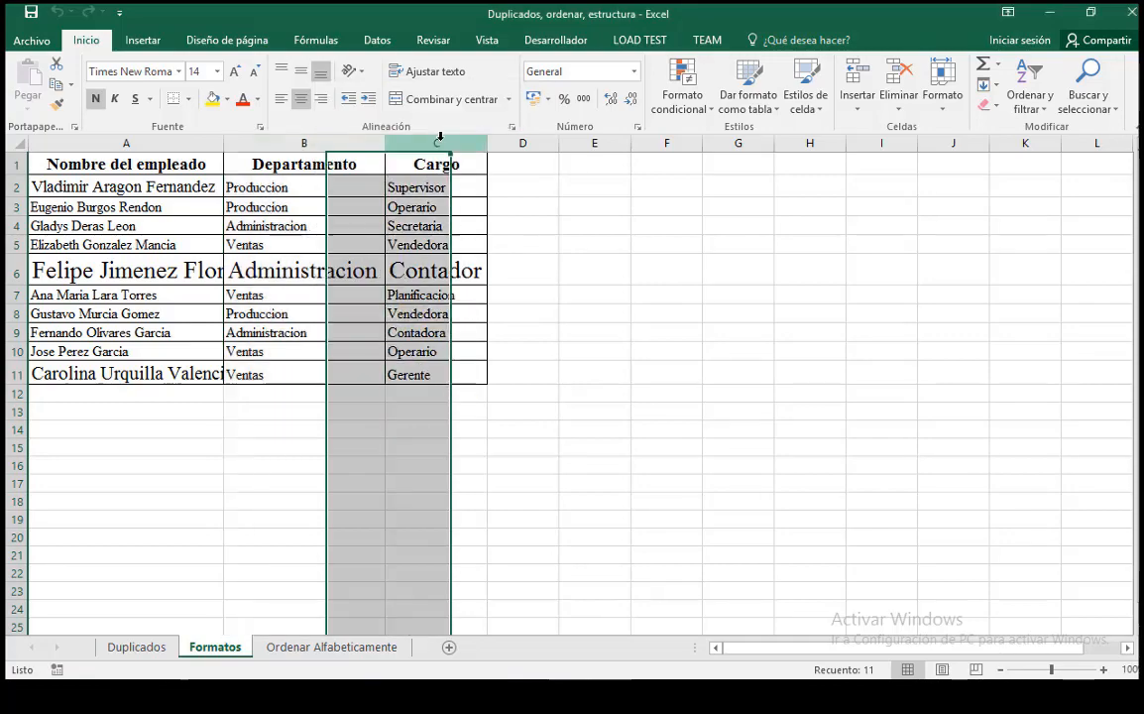
right_click(441, 145)
left_click(496, 358)
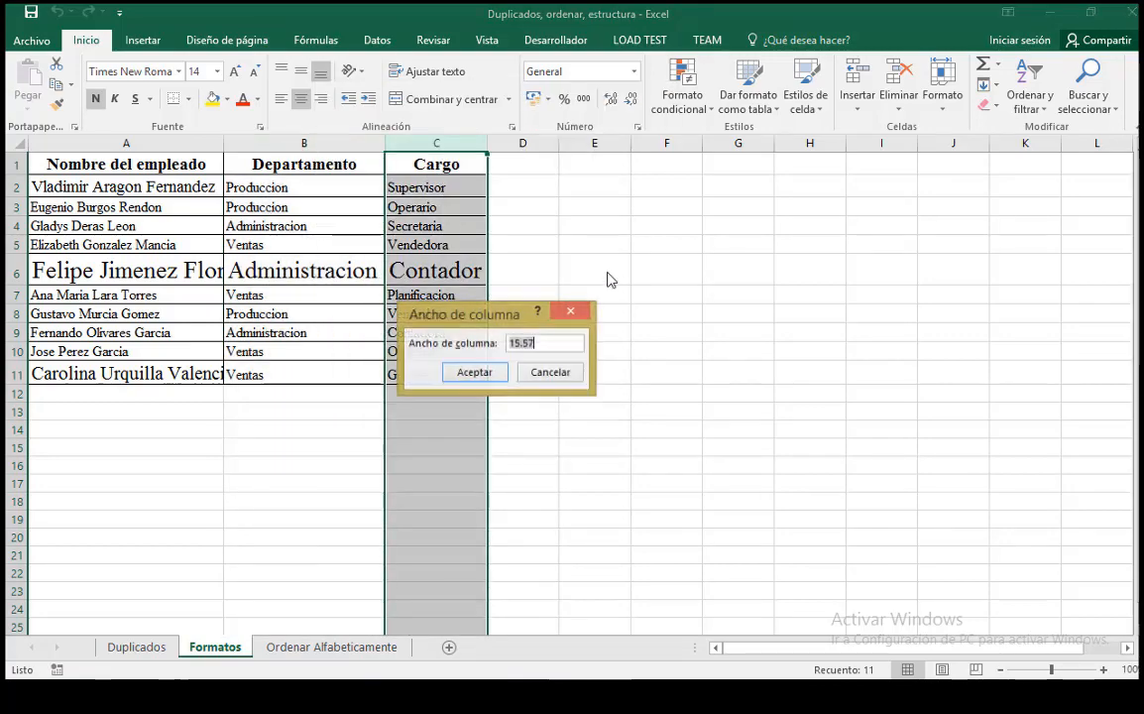
left_click(575, 313)
left_click(575, 310)
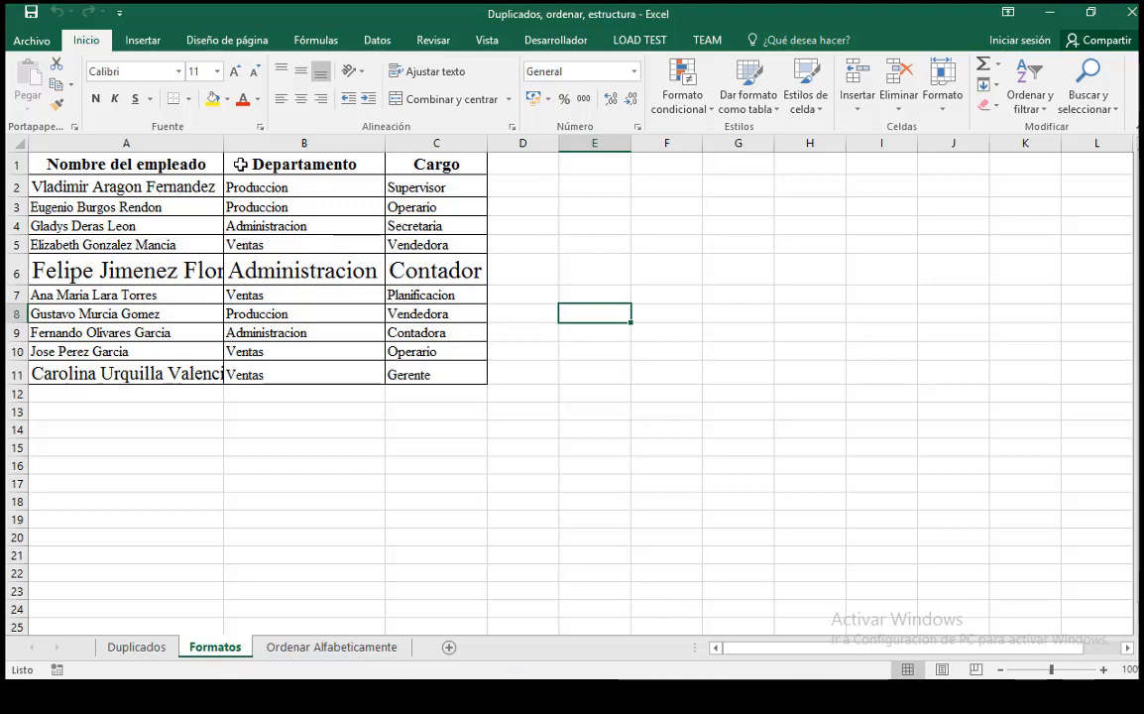
- Set the width of the Nombre del empleado and Departamento columns together to 30
left_click(124, 143)
left_click_drag(124, 142, 306, 146)
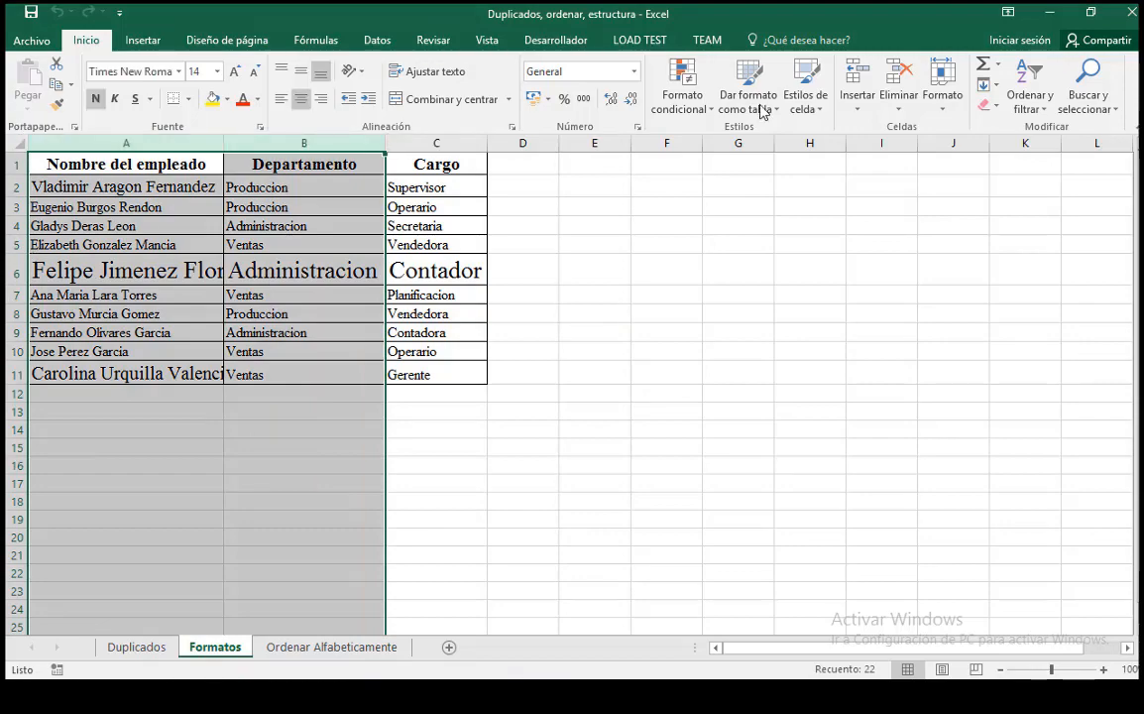
left_click(941, 99)
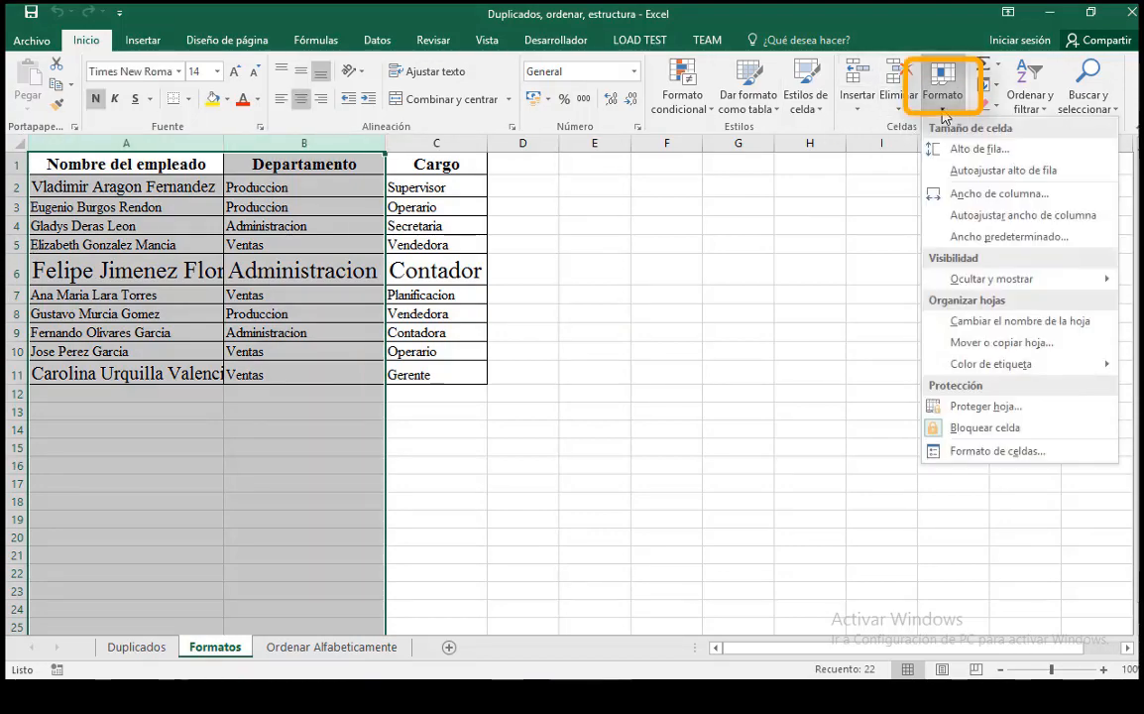
left_click(1001, 194)
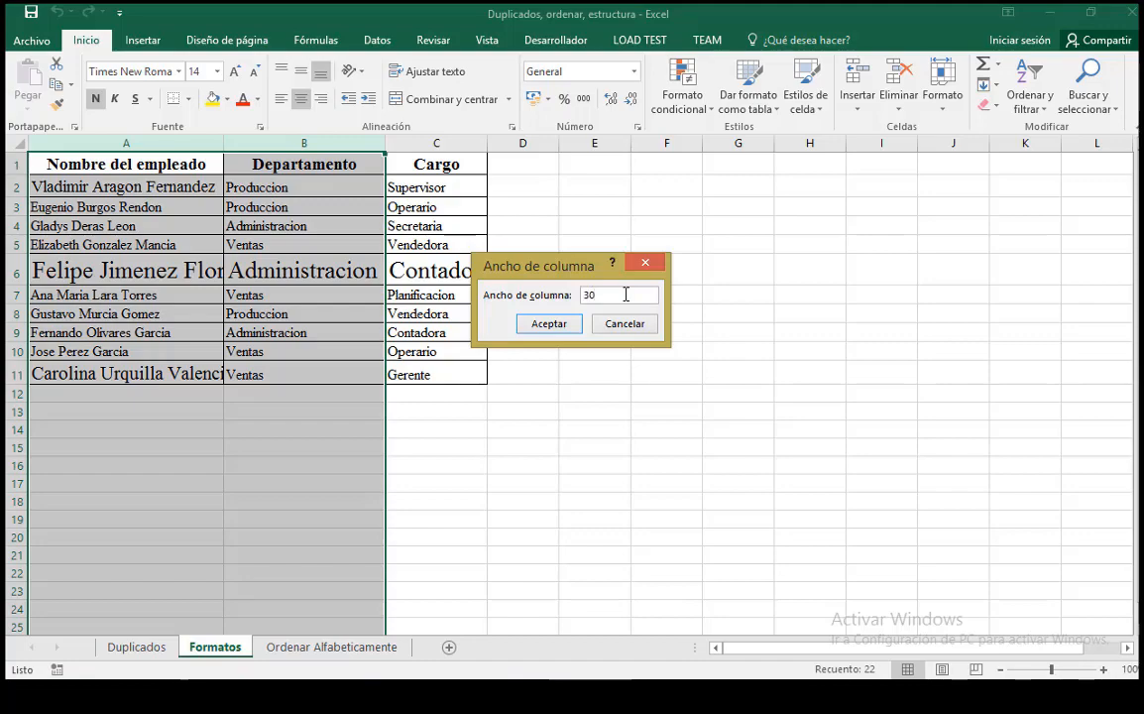
left_click(560, 326)
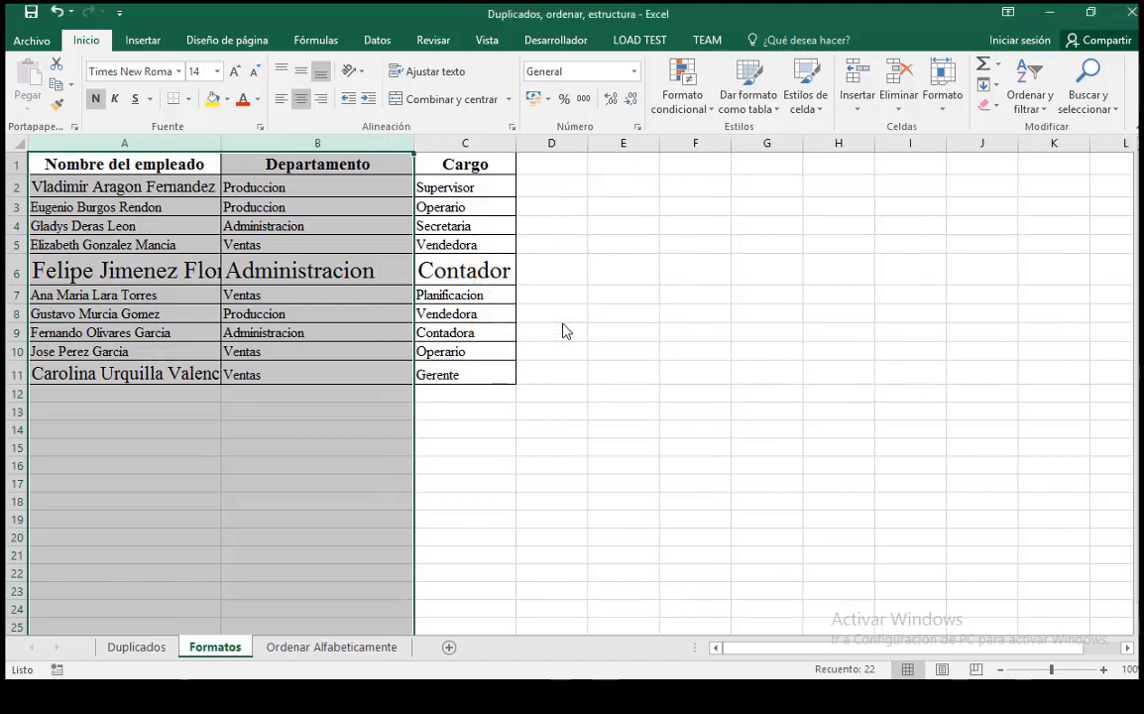
left_click(294, 206)
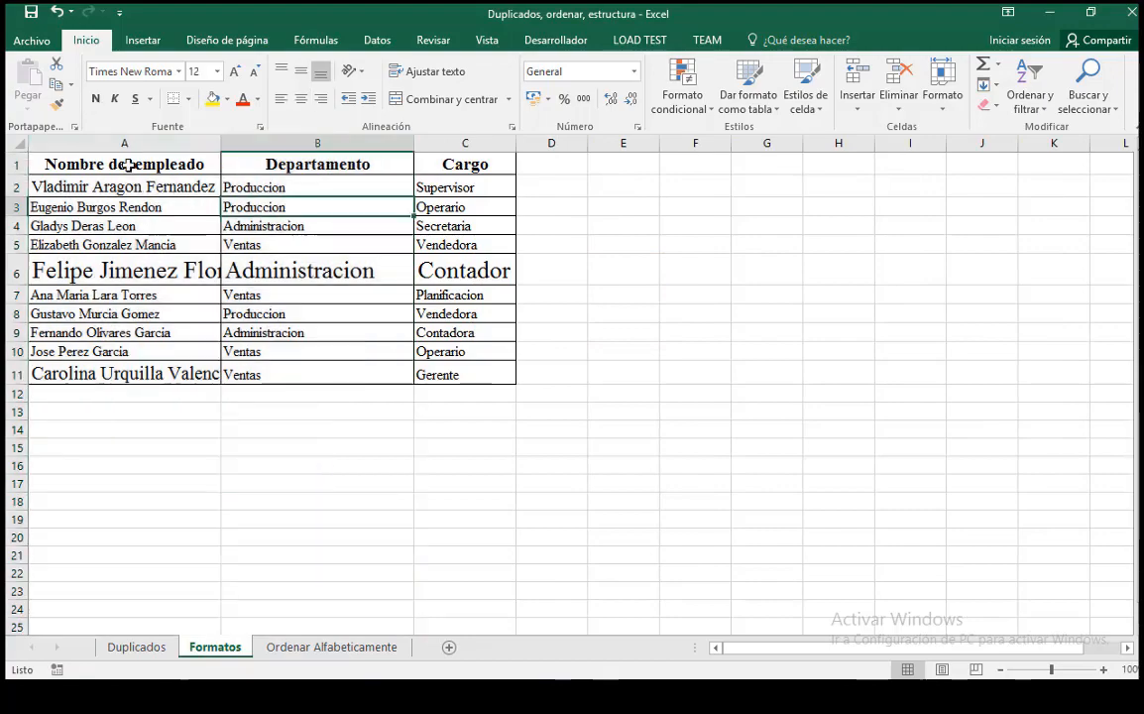
left_click(124, 144)
left_click(243, 144)
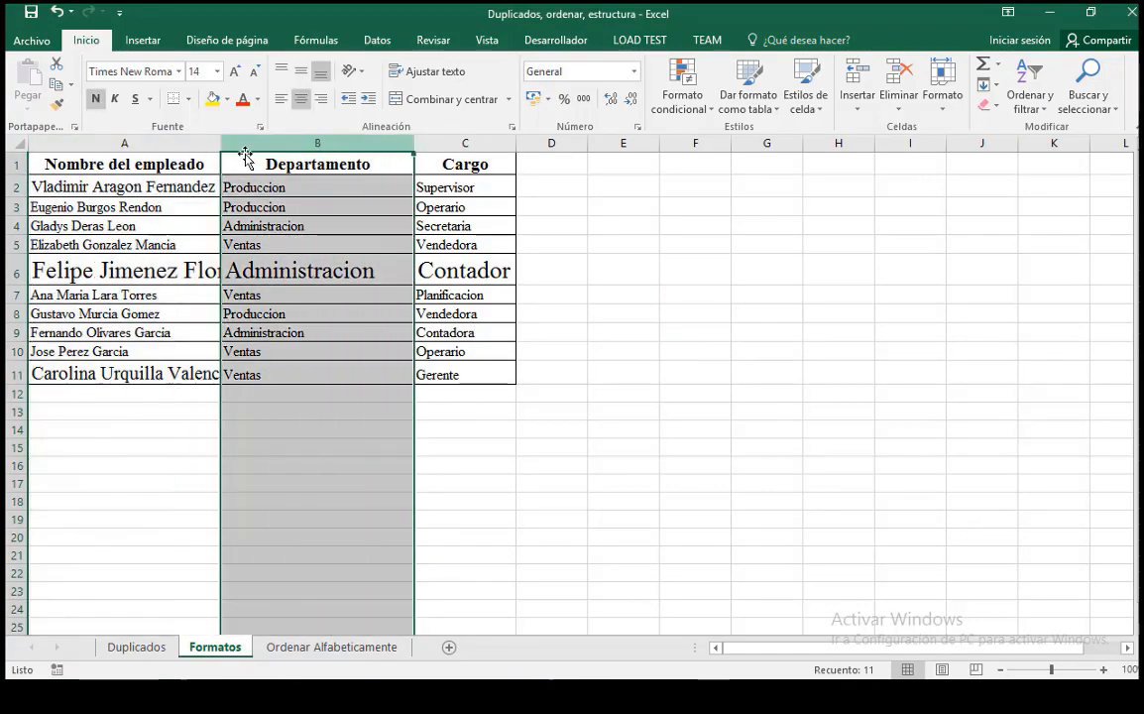
left_click(145, 144)
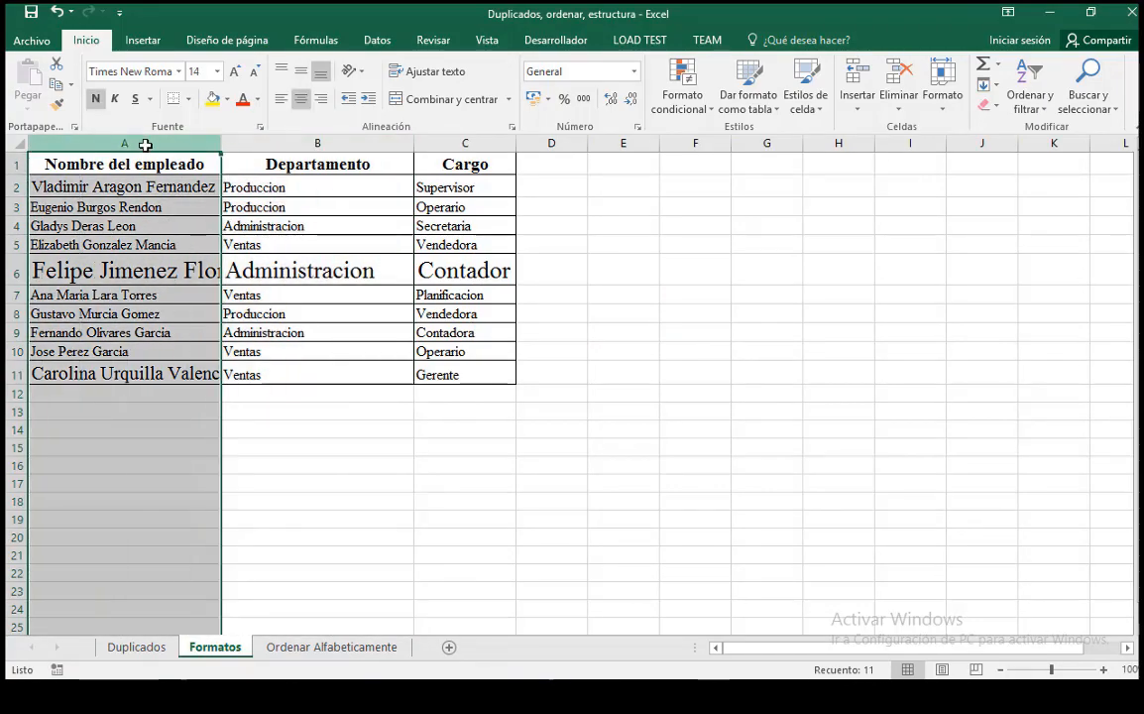
left_click(303, 141)
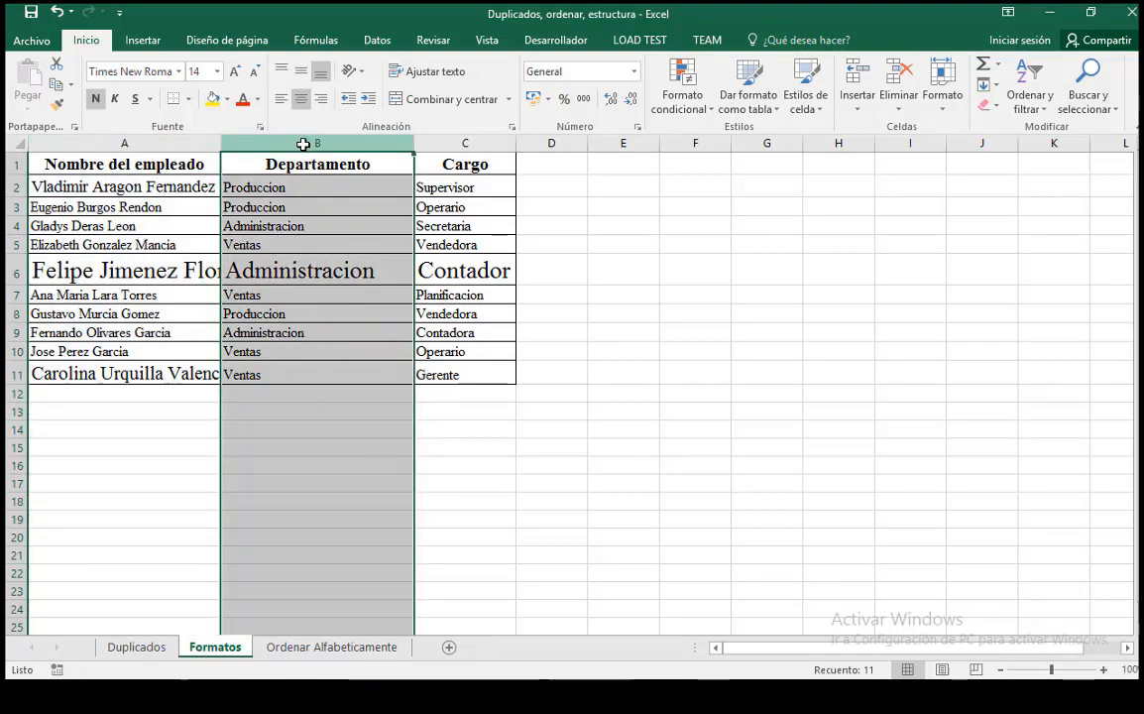
- Set the width of the Cargo column to 30
left_click(475, 145)
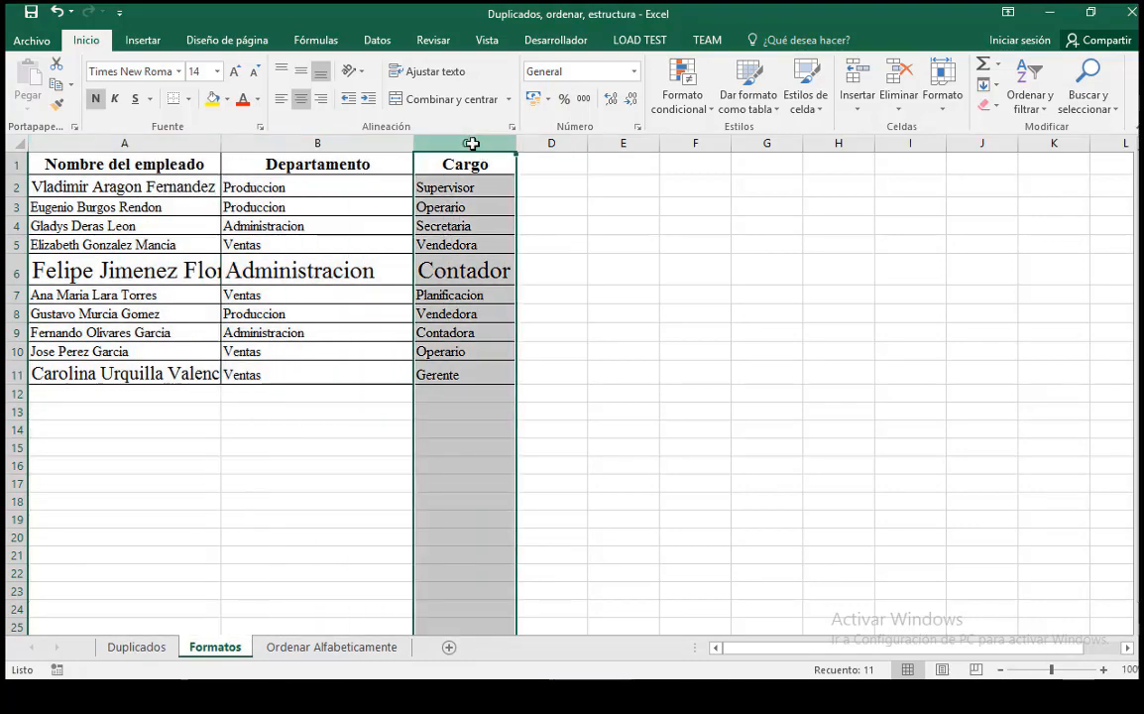
left_click(946, 113)
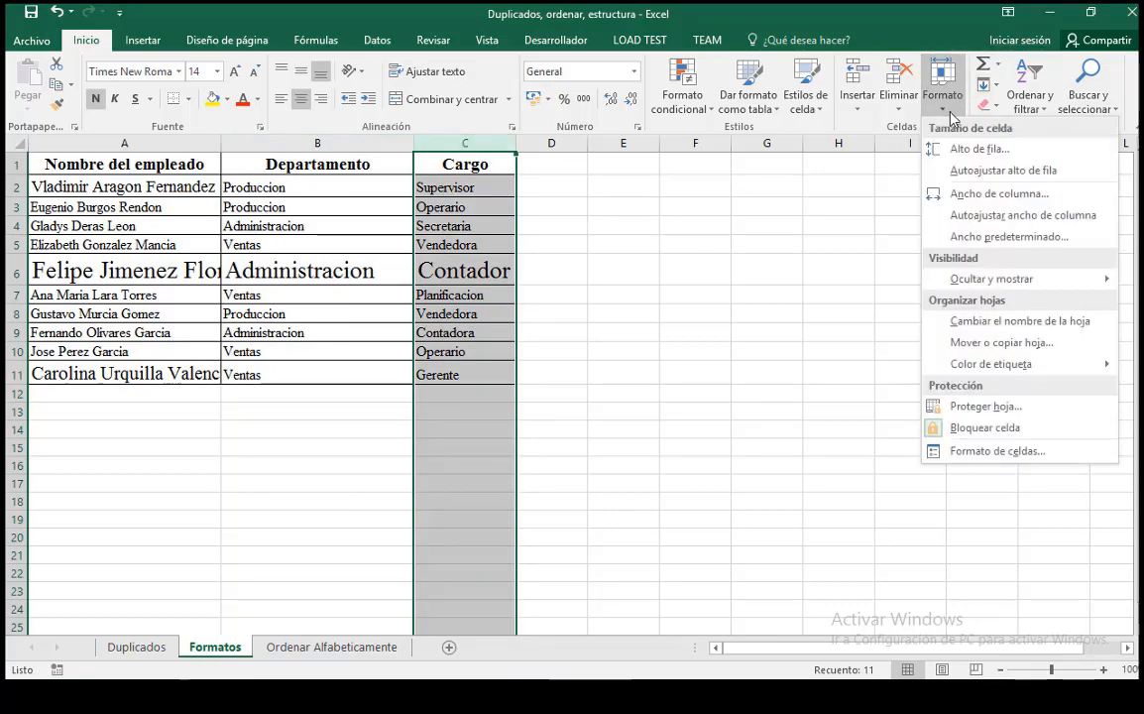
left_click(980, 194)
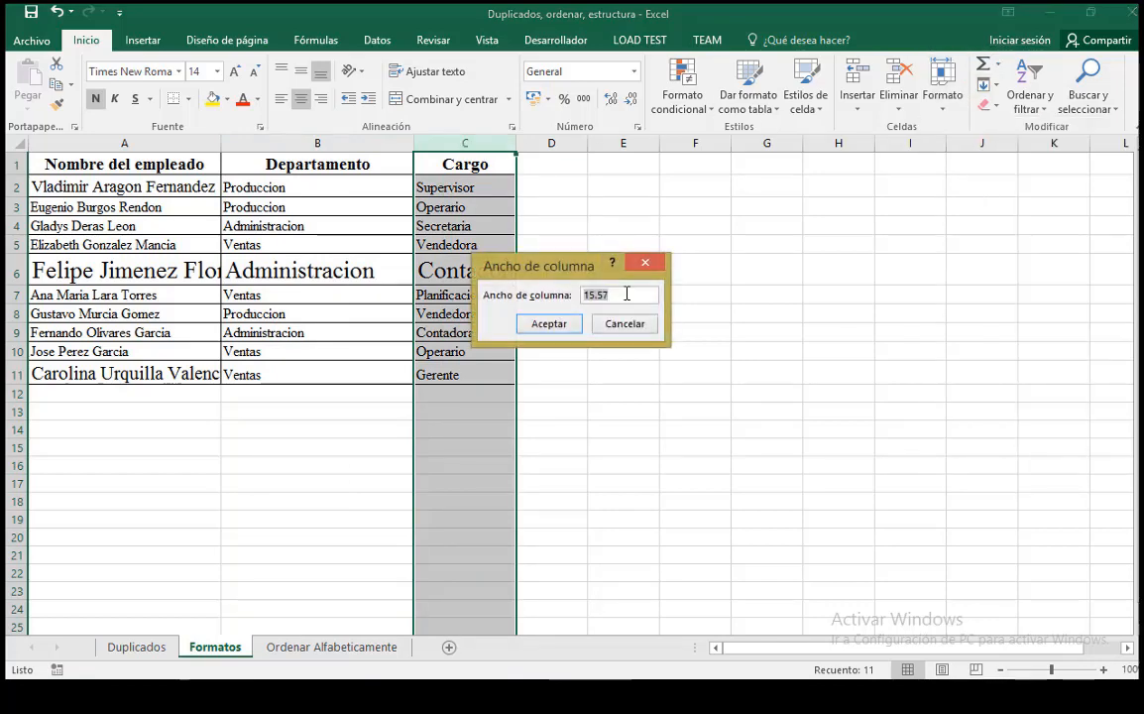
type("30")
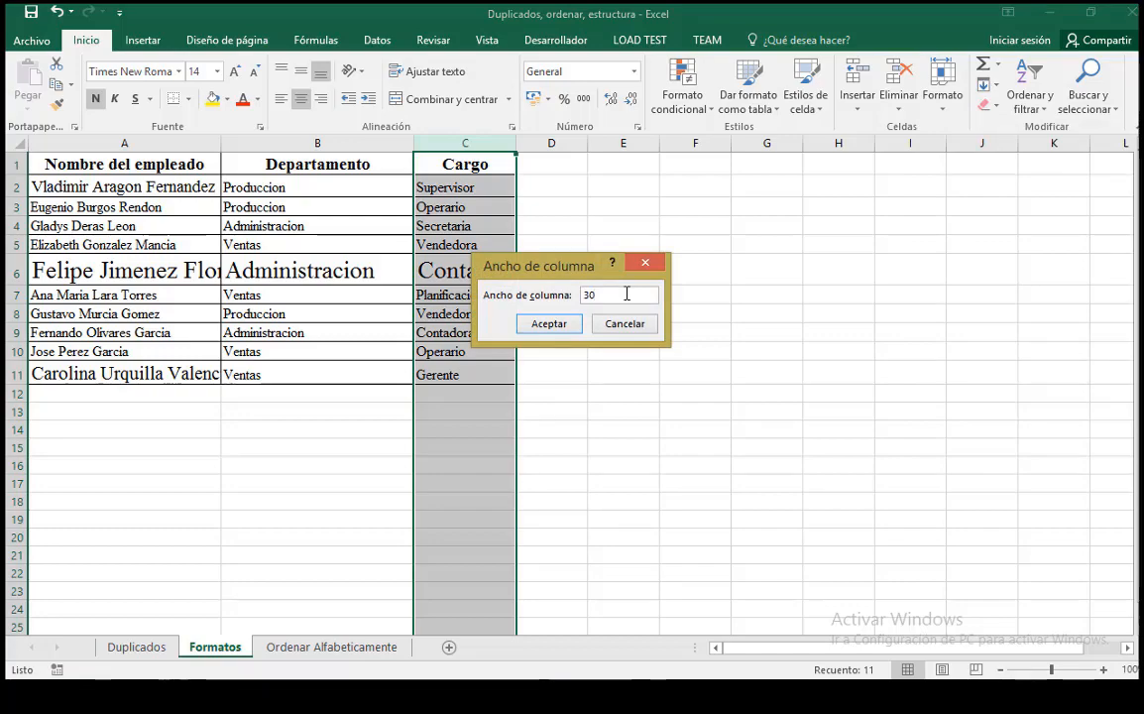
left_click(547, 325)
left_click(725, 319)
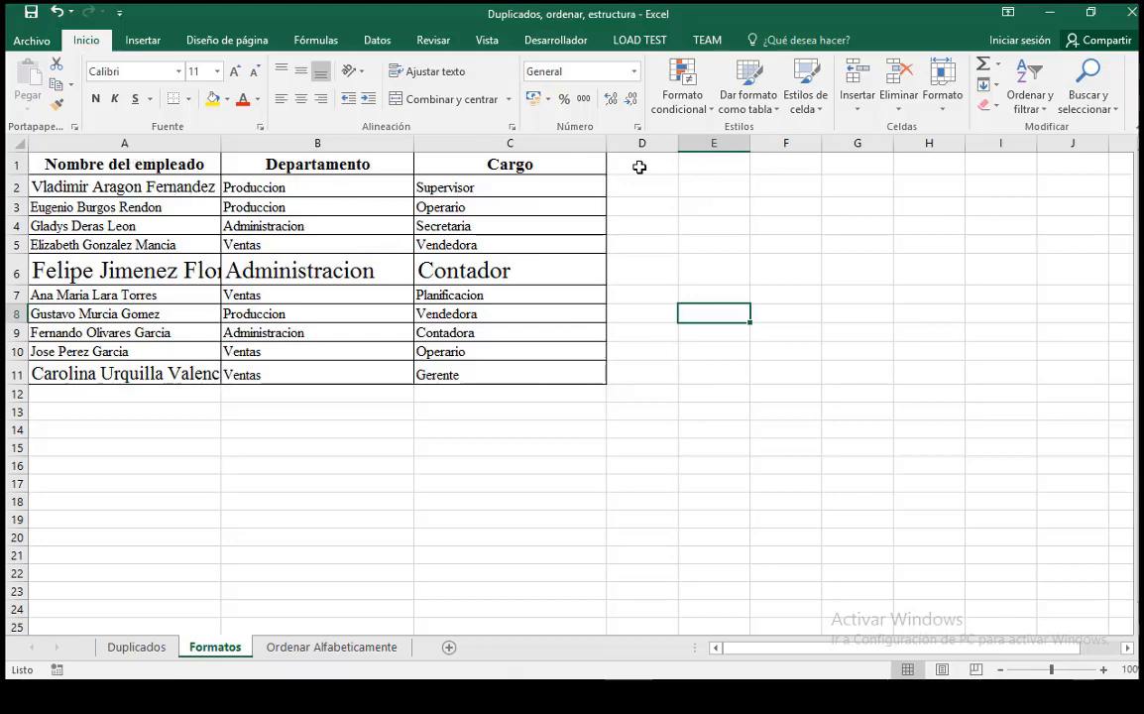
- Set the width of the Nombre del empleado column to 25
left_click(123, 140)
right_click(123, 140)
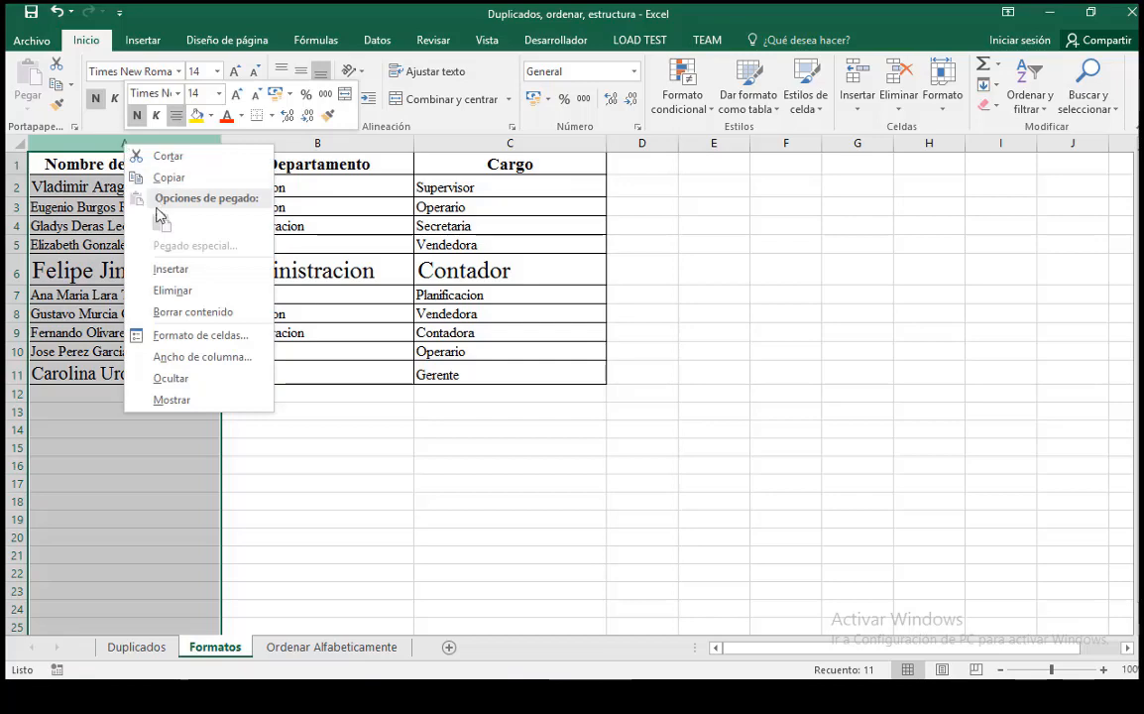
left_click(203, 357)
left_click_drag(204, 307, 419, 234)
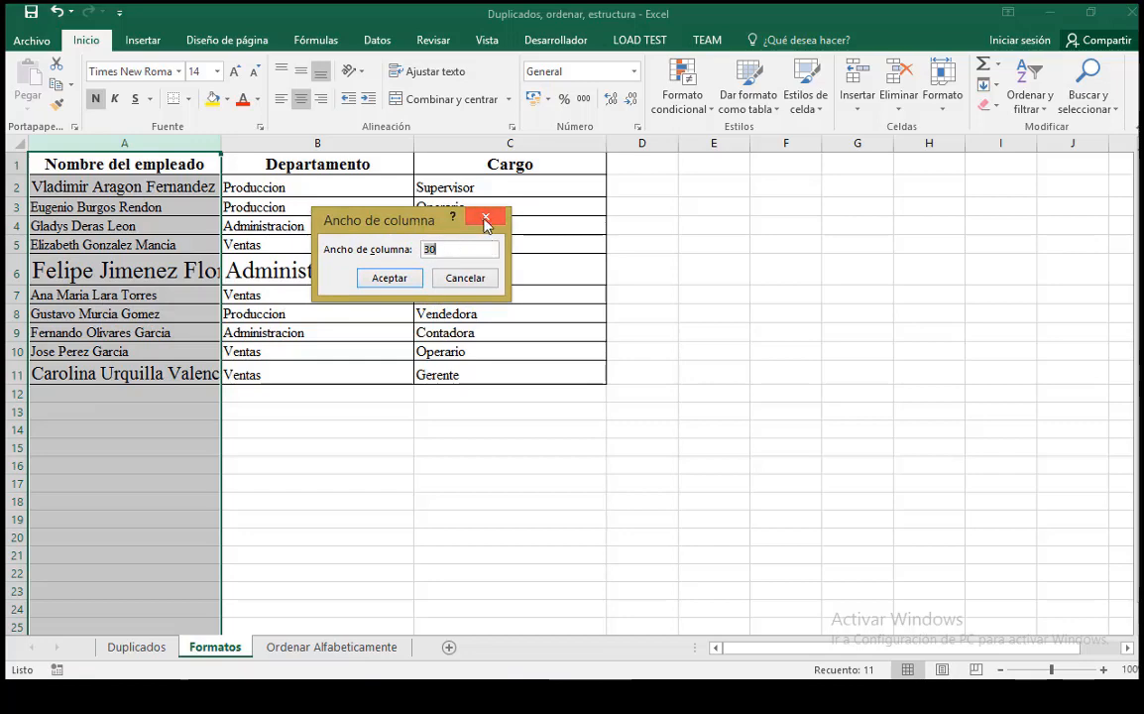
left_click(467, 252)
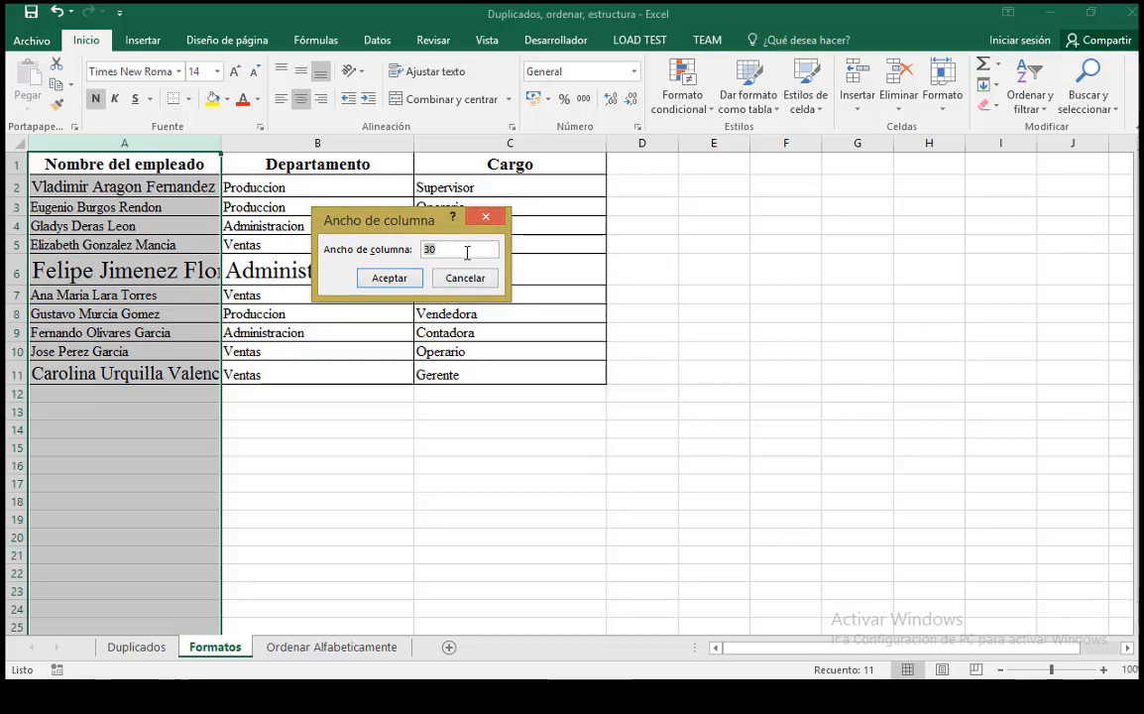
key("BackSpace")
key("BackSpace")
type("25")
key("Return")
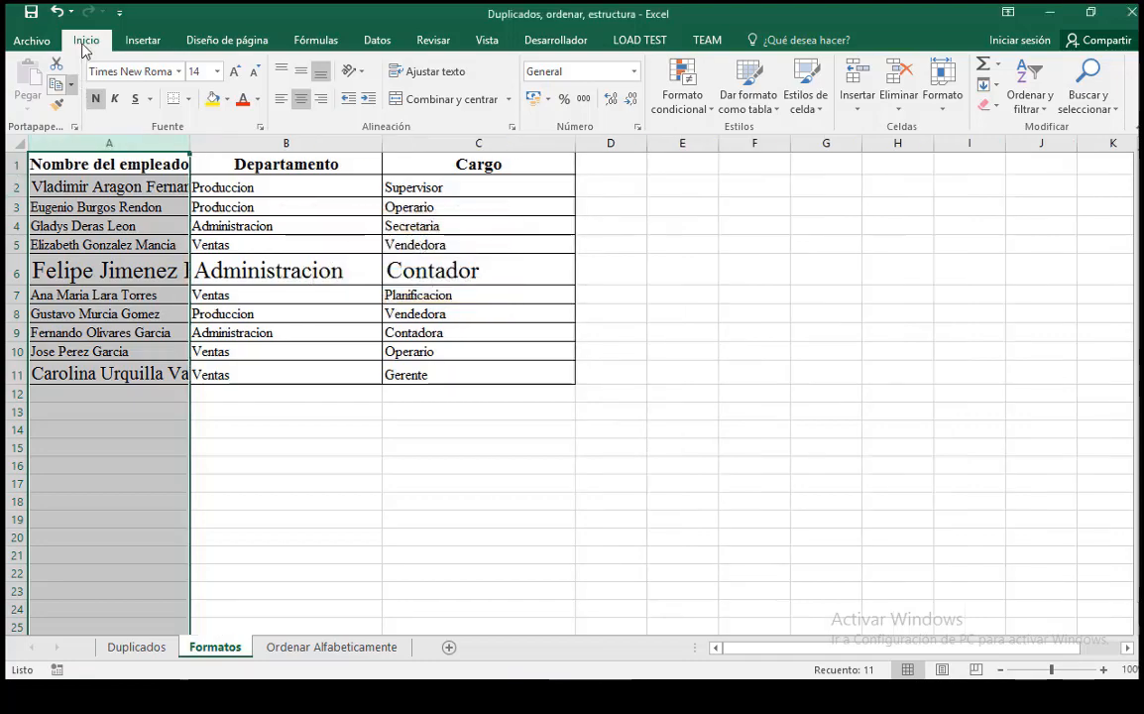
- Undo the last width change of the Nombre del empleado column
left_click(56, 12)
left_click(385, 426)
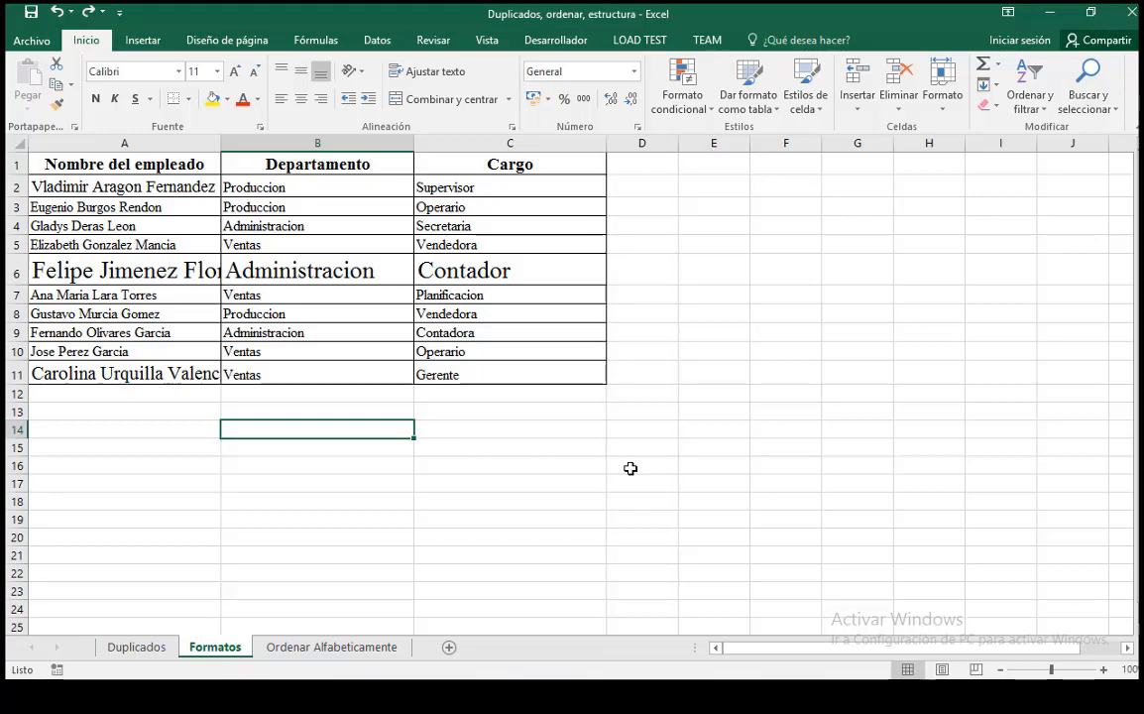
left_click(48, 252)
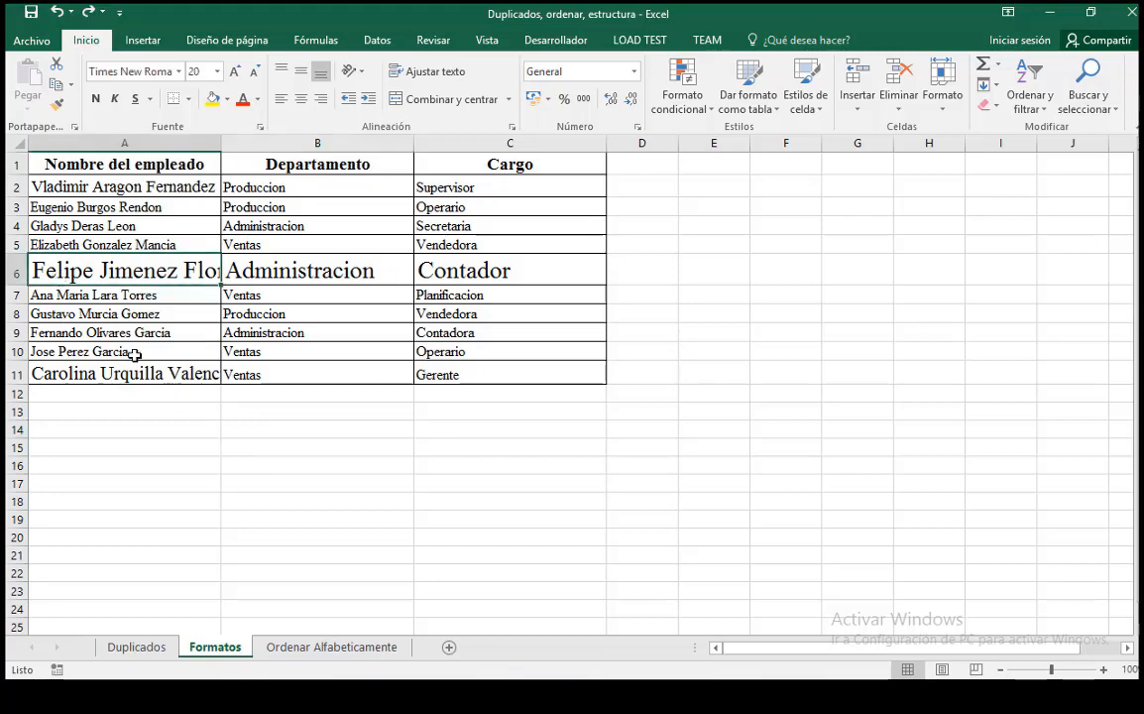
left_click(108, 375)
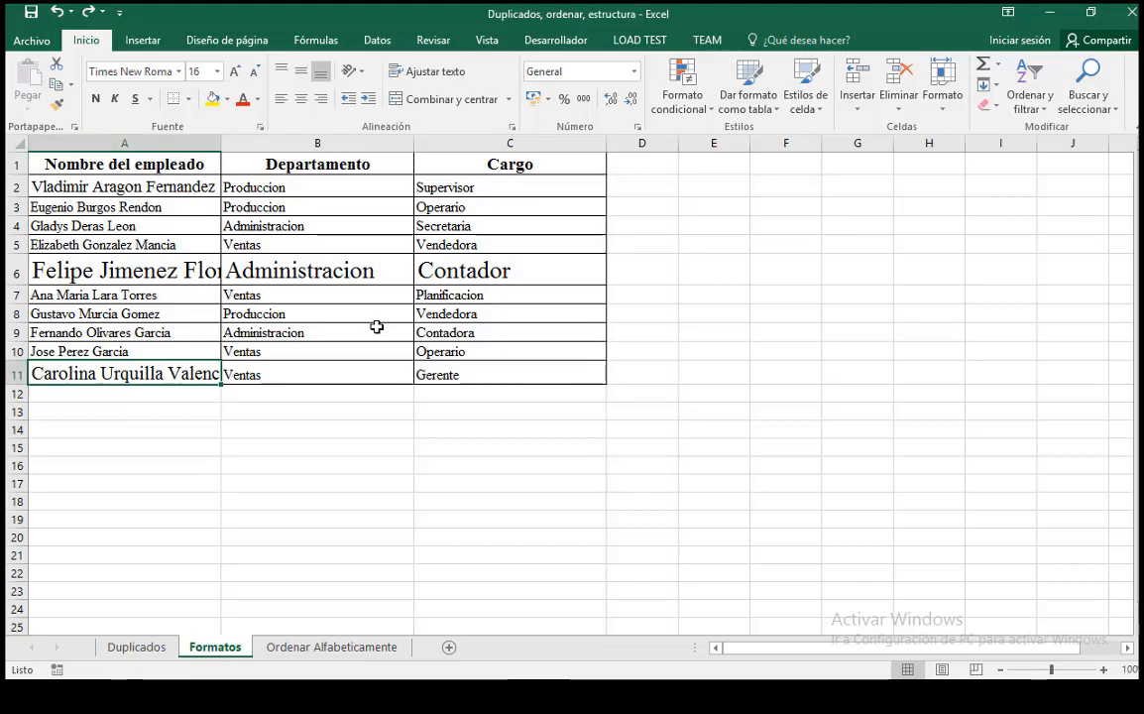
left_click(360, 485)
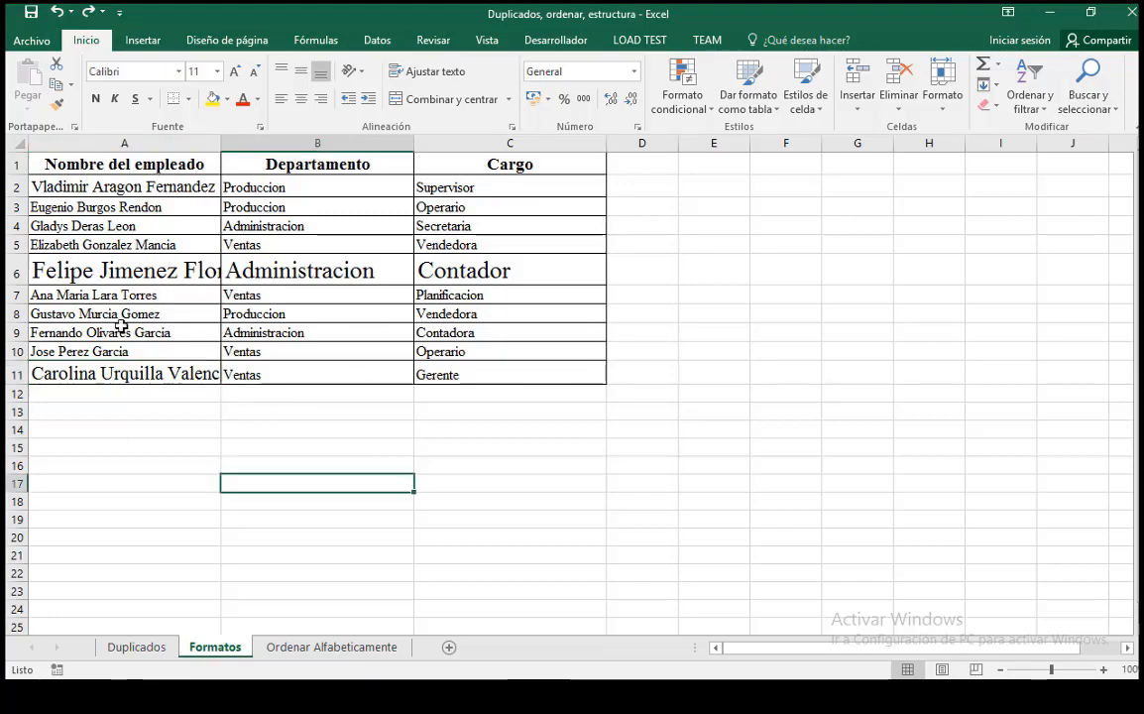
left_click(16, 273)
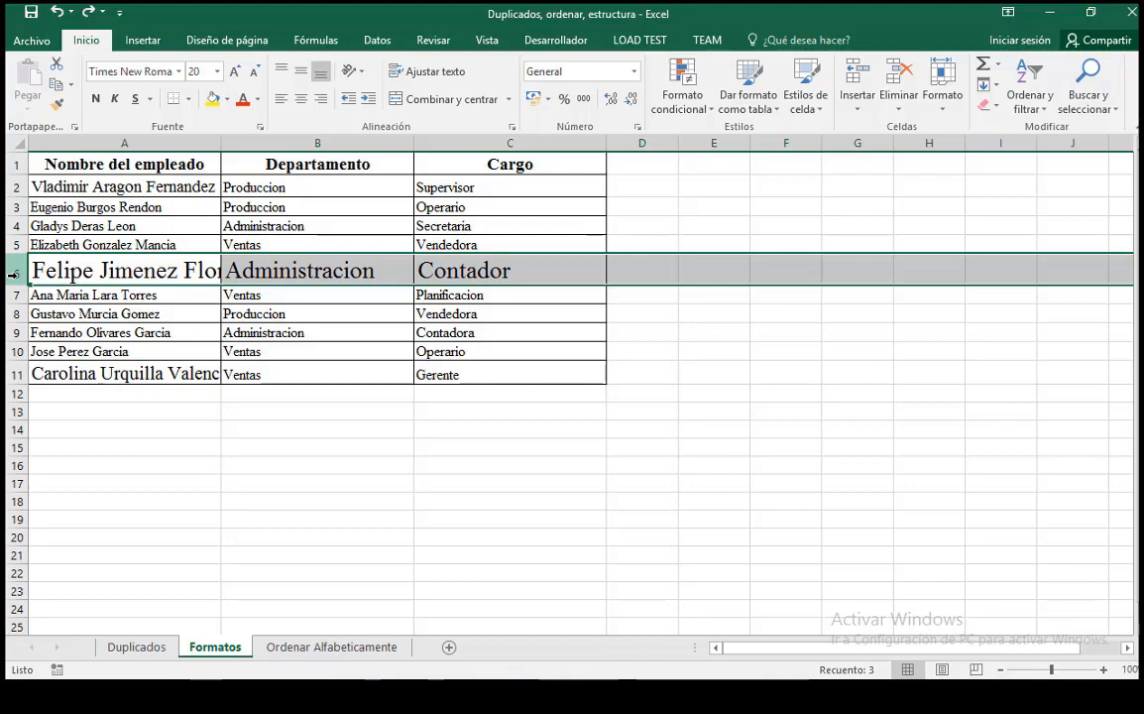
left_click(15, 374, "ctrl")
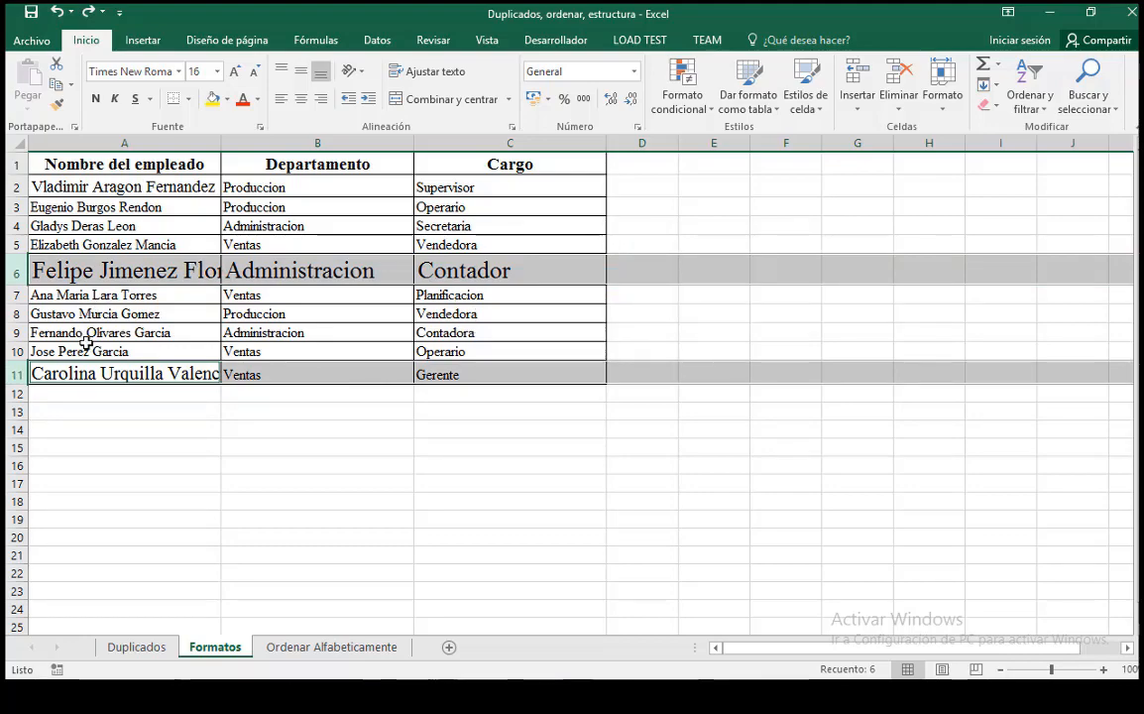
left_click(258, 482)
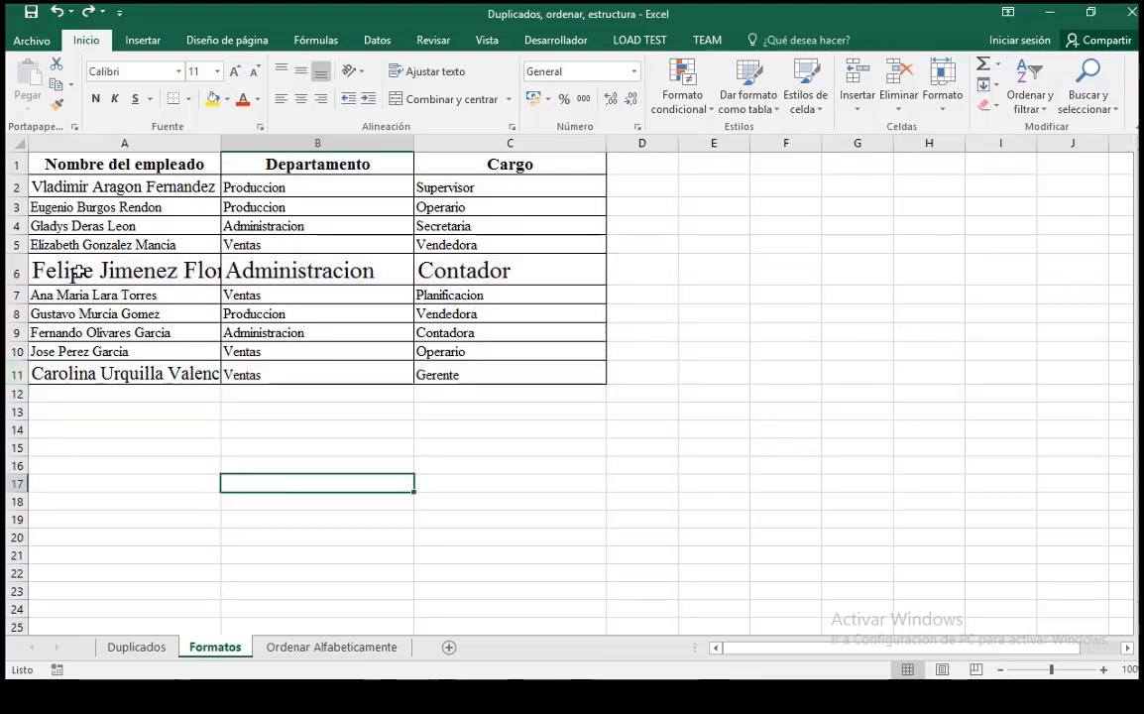
- AutoFit the column widths to the contents of rows 6 and 11
left_click(15, 271)
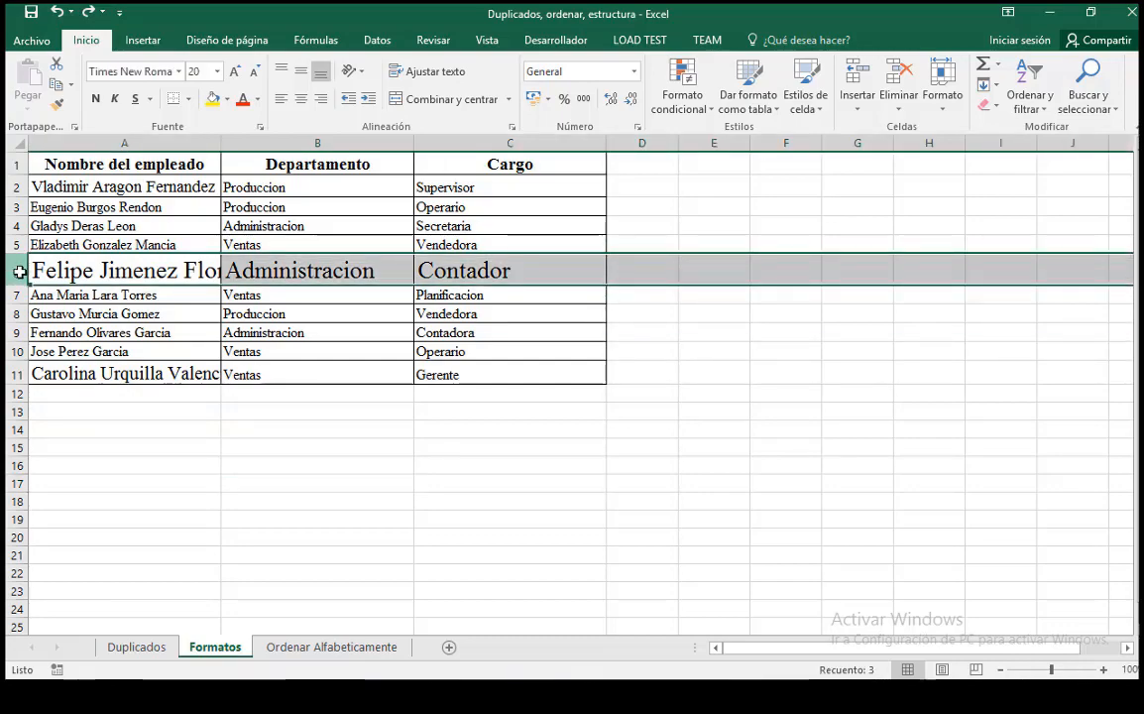
left_click(15, 373, "ctrl")
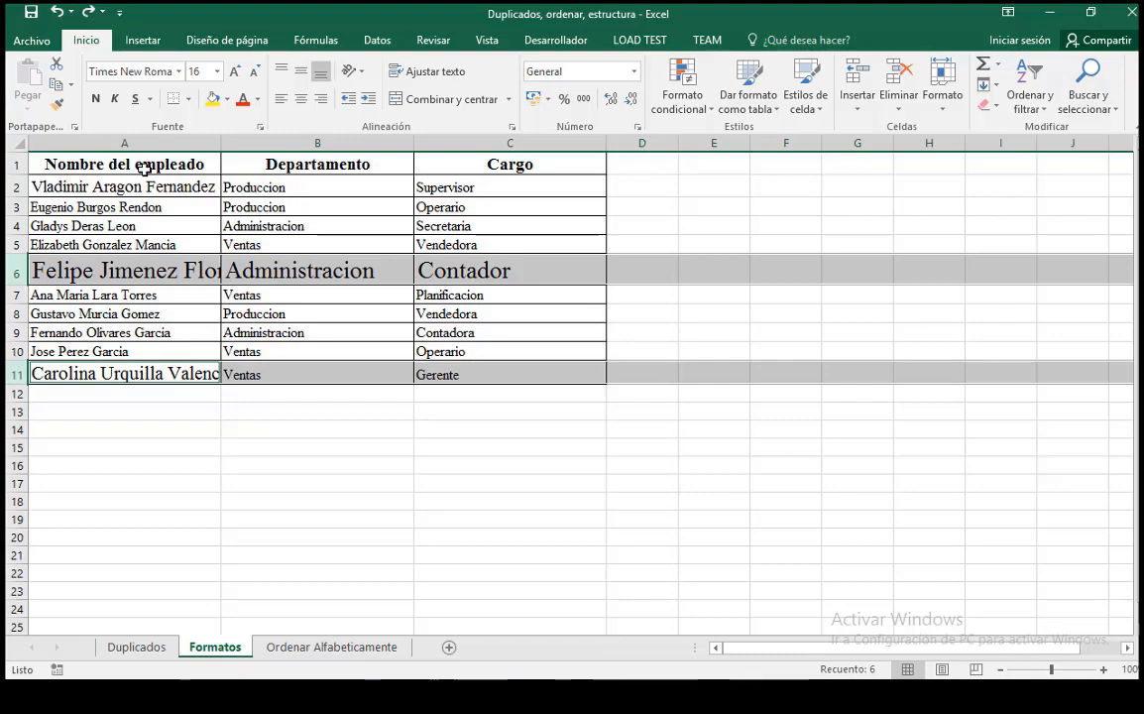
left_click(396, 40)
left_click(90, 42)
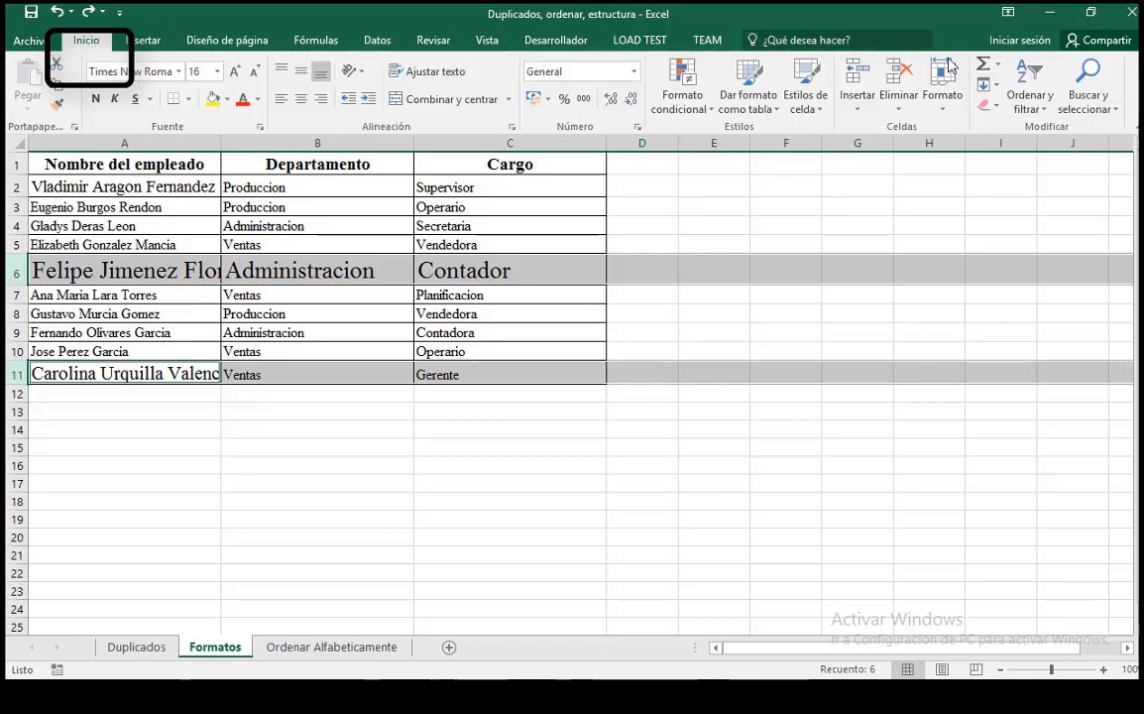
left_click(946, 107)
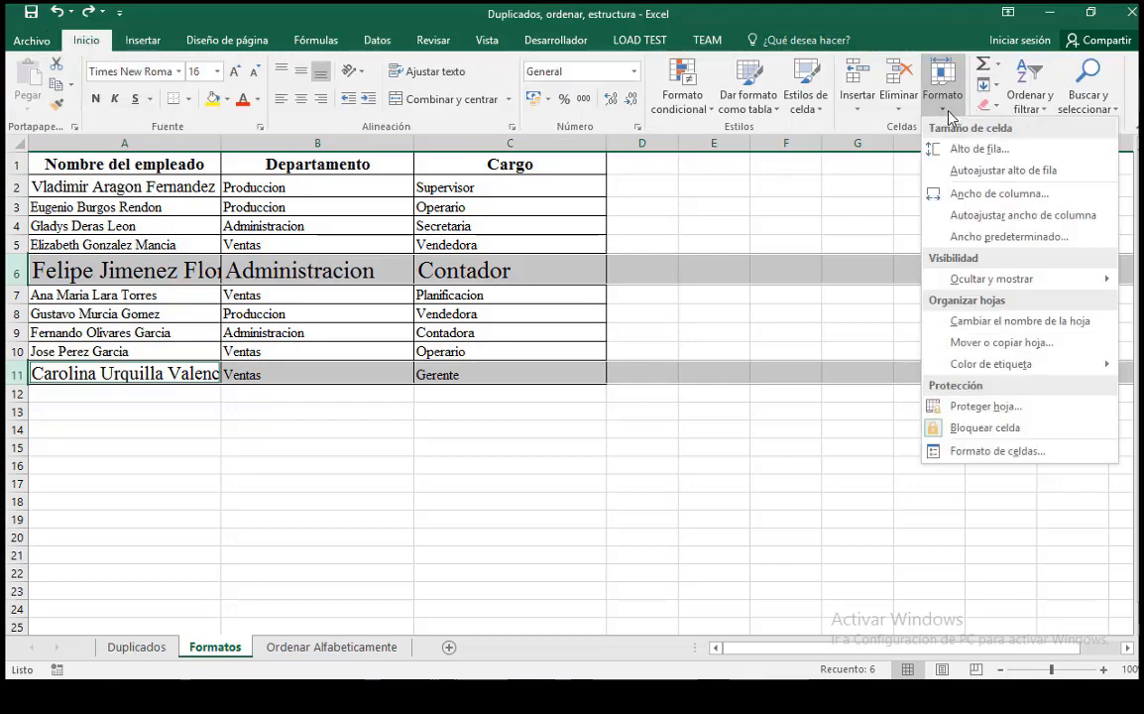
left_click(1024, 216)
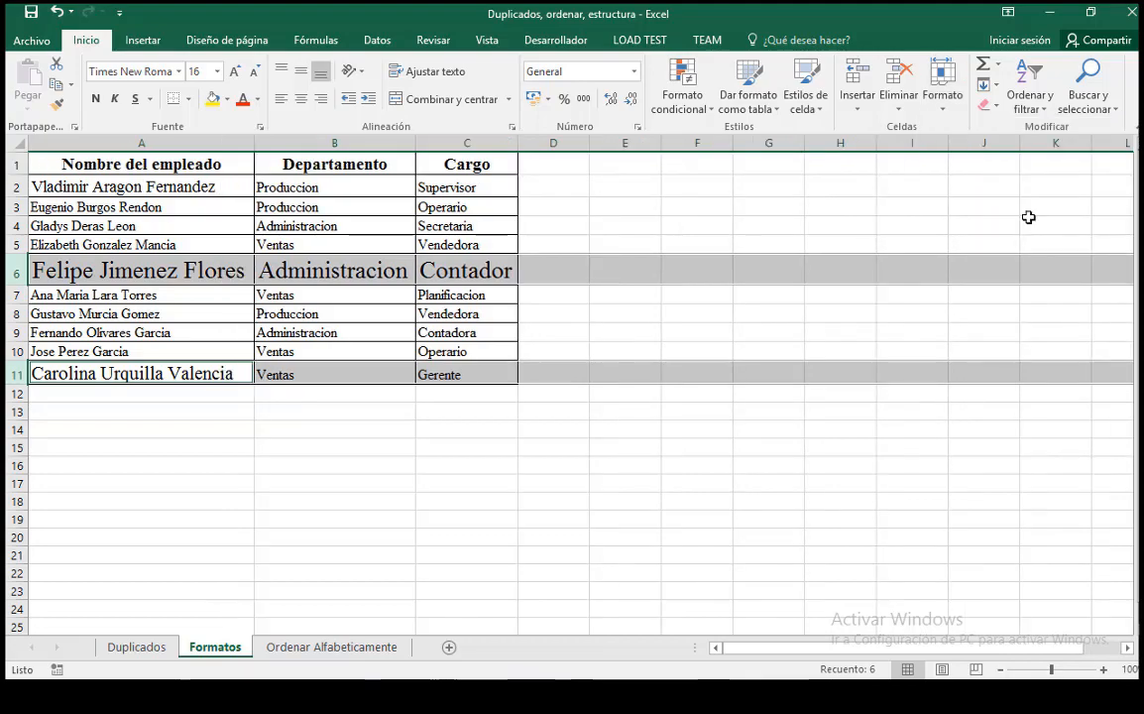
left_click(691, 337)
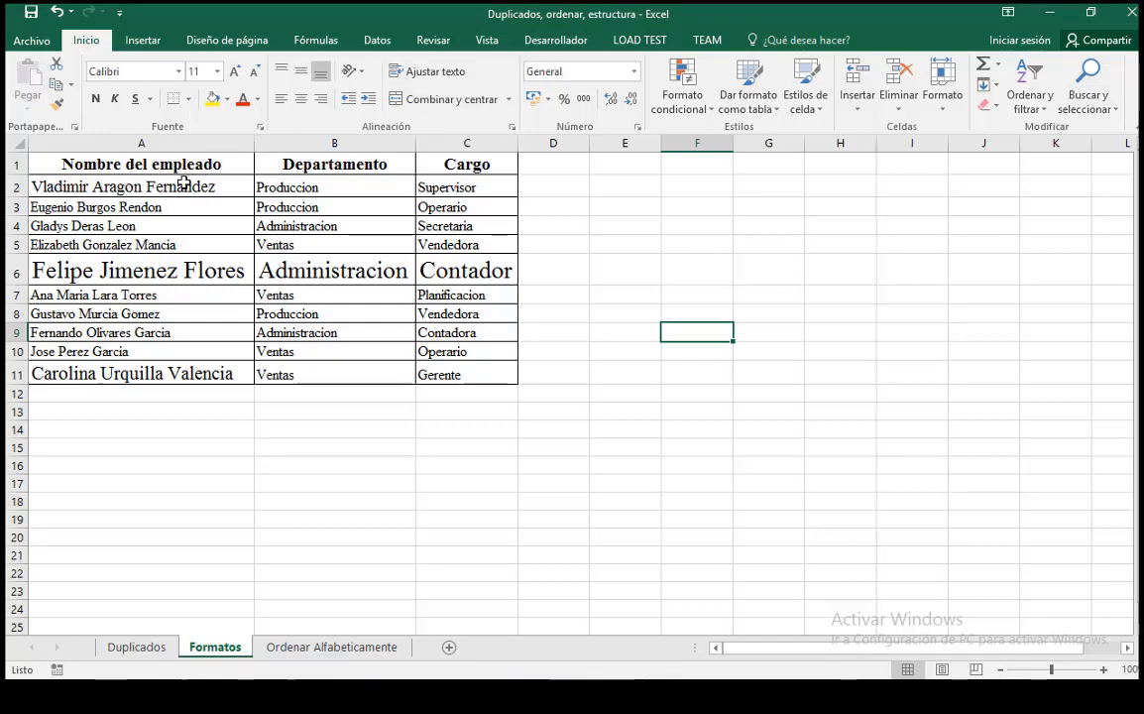
- Narrow the Nombre del empleado column to about its header's width and AutoFit it to the contents of cells A1:A11
left_click_drag(256, 144, 194, 178)
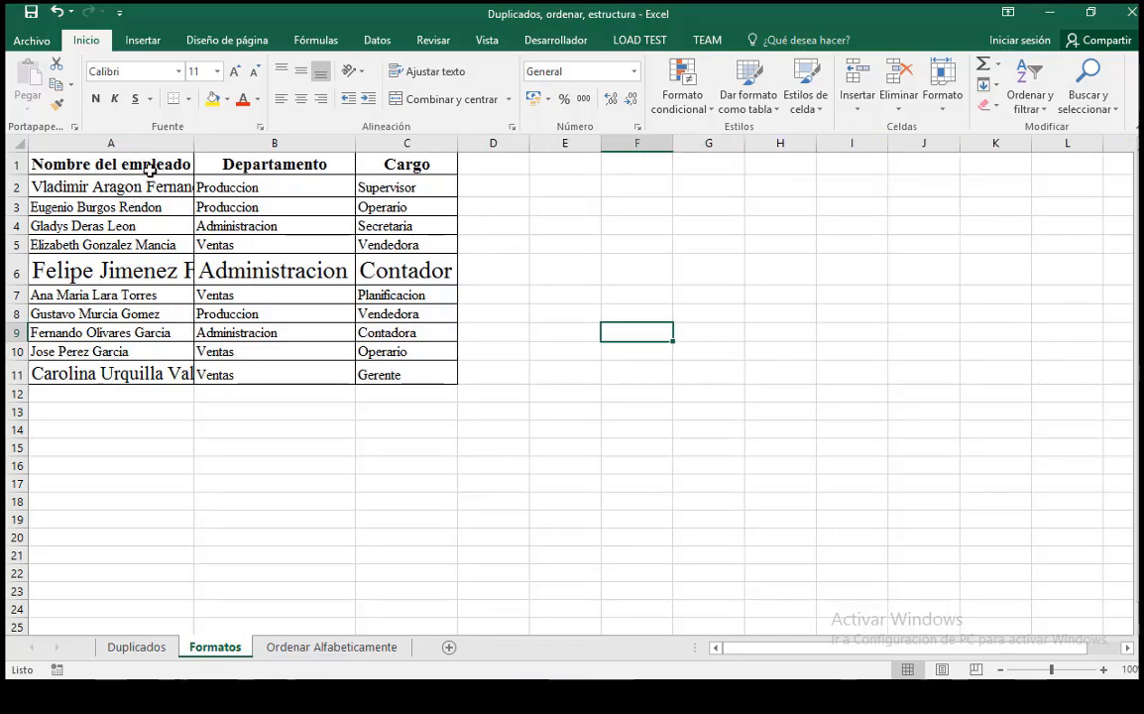
left_click(220, 195)
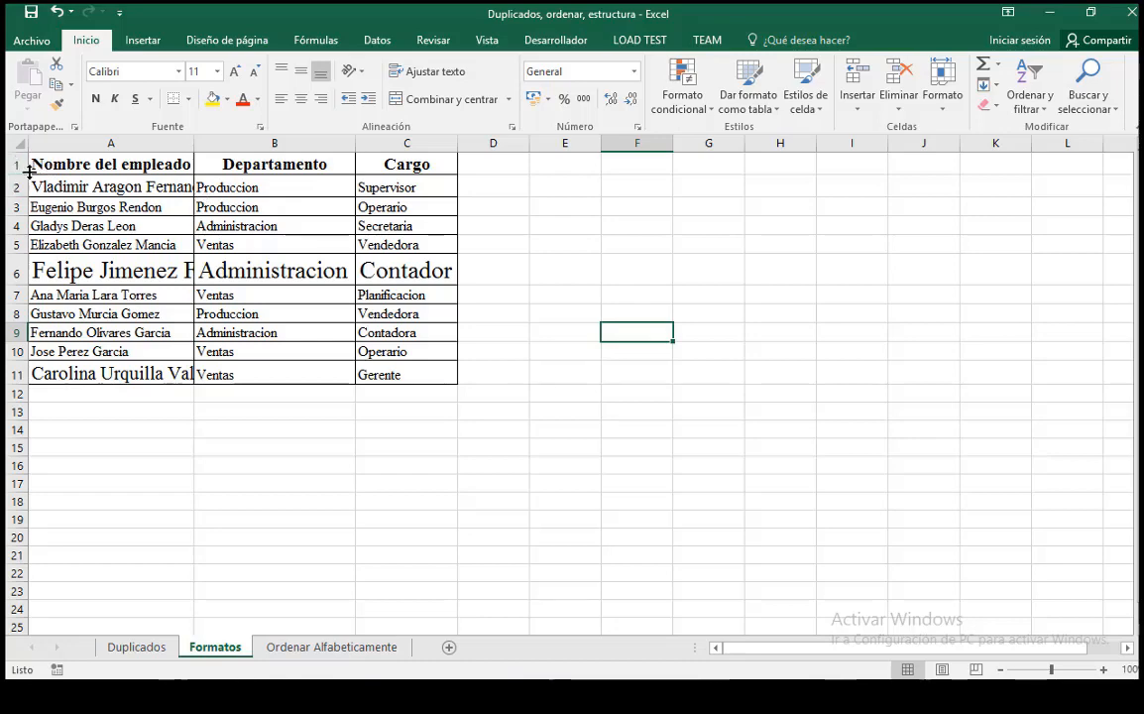
left_click_drag(49, 162, 49, 372)
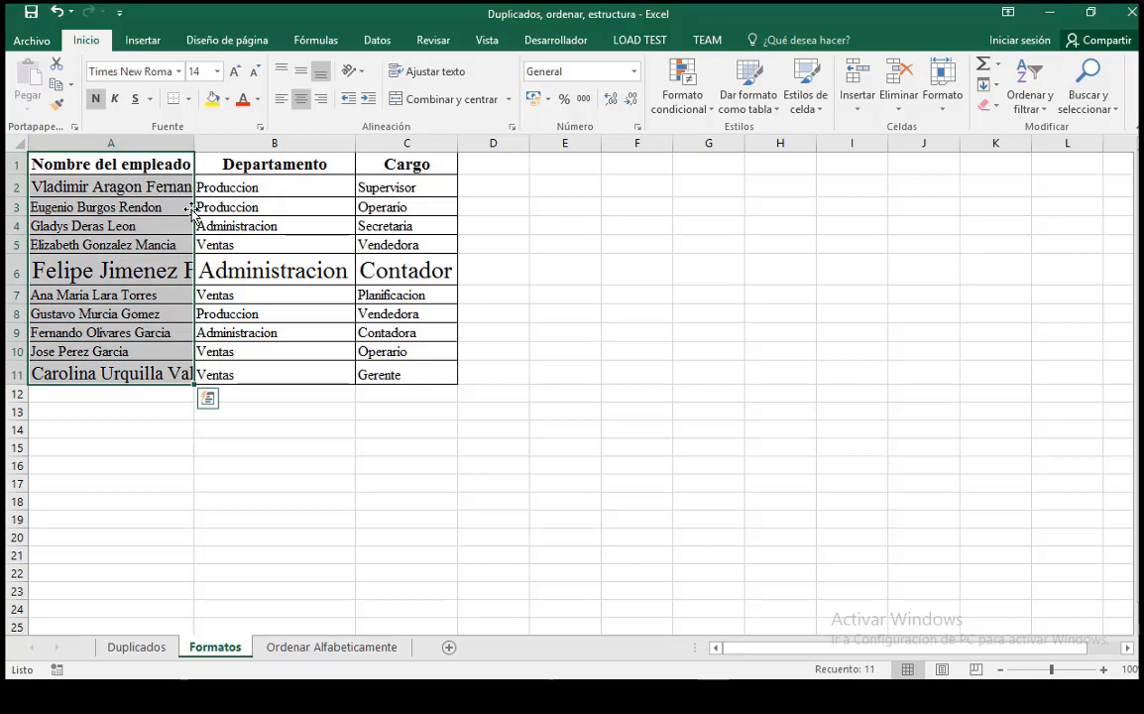
left_click(943, 103)
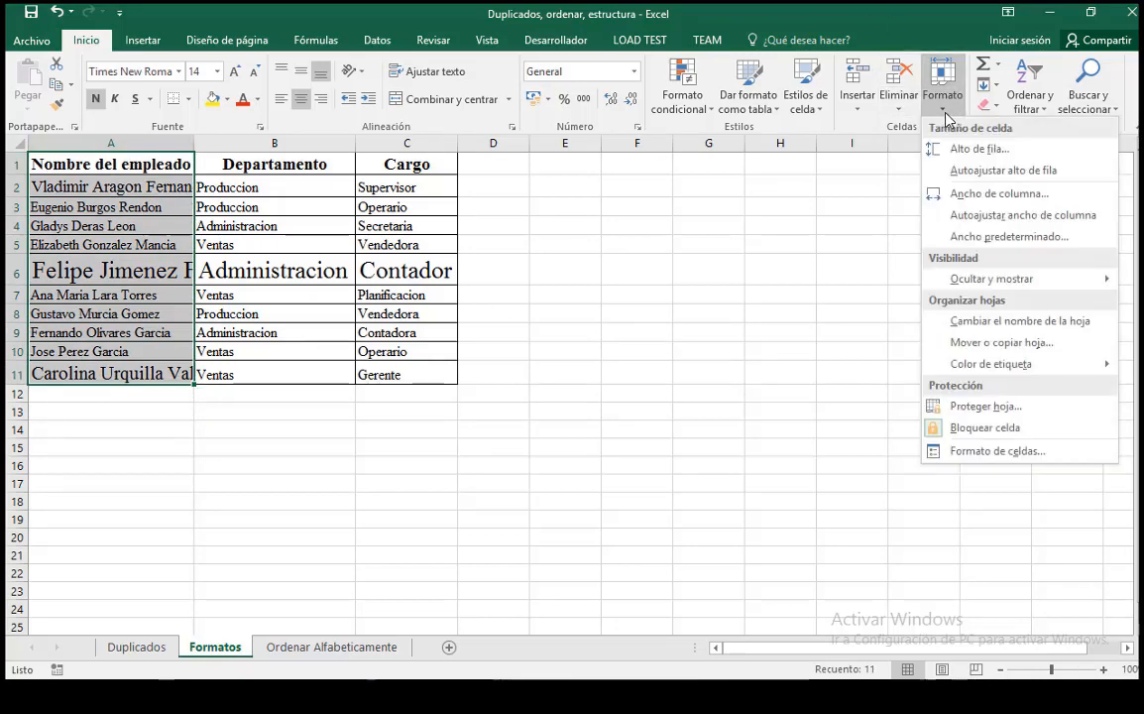
left_click(1013, 215)
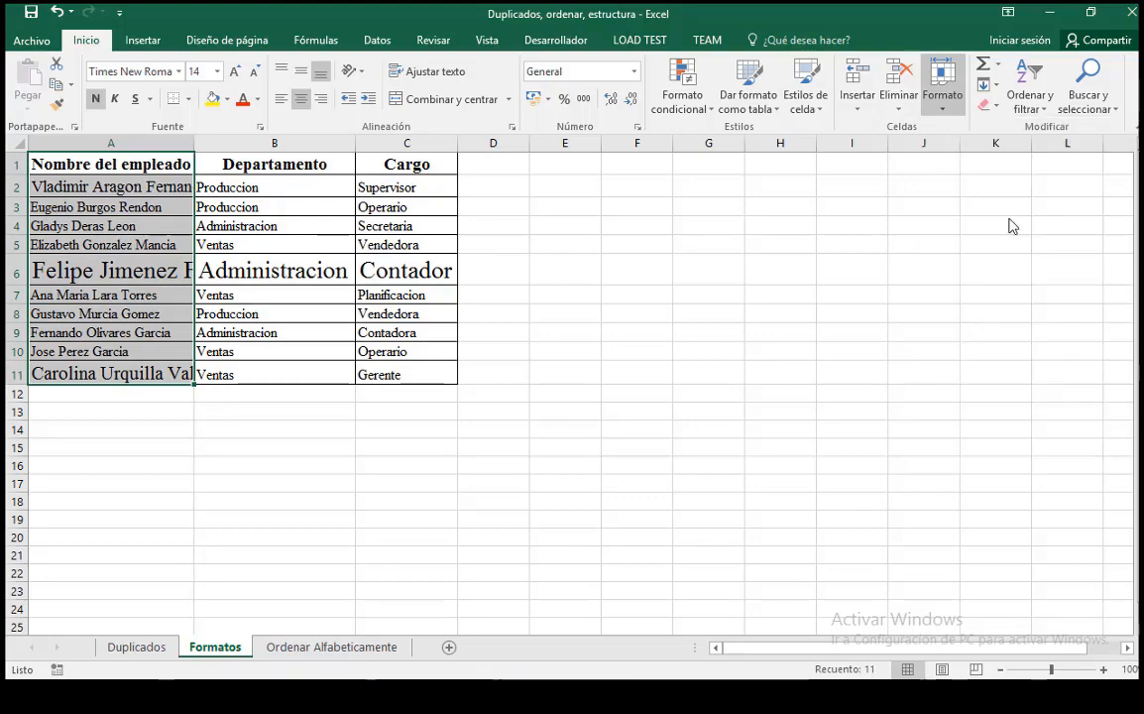
left_click(616, 271)
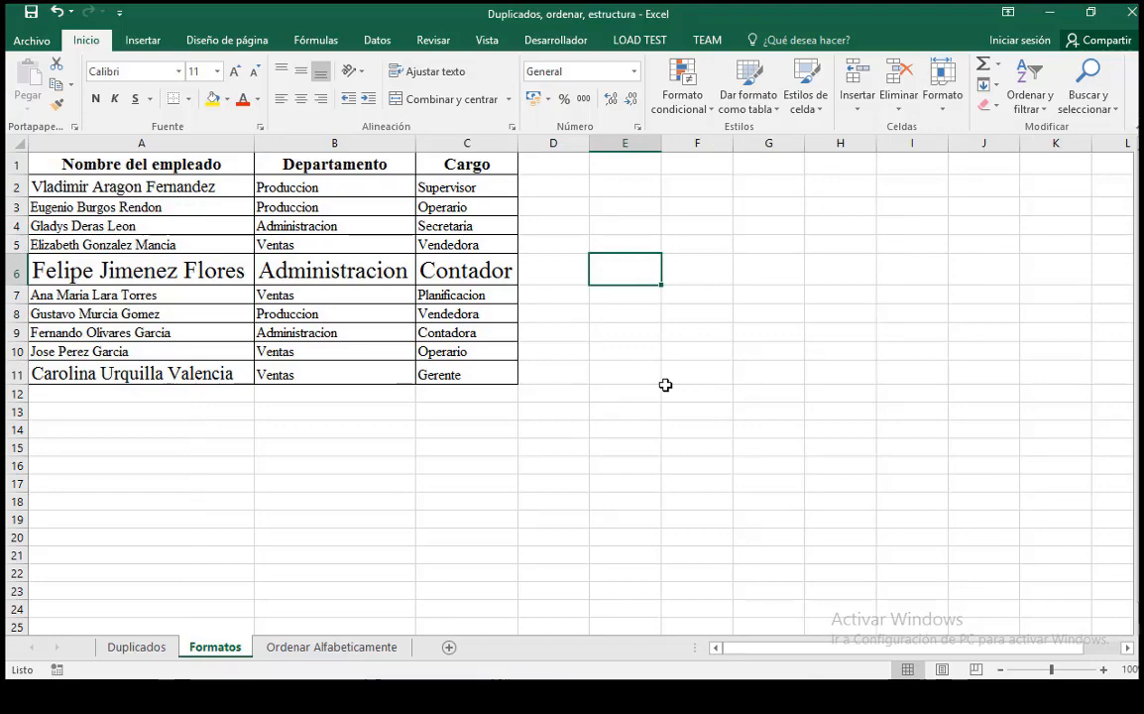
- Check the exact width of the Nombre del empleado column without changing it
left_click(182, 141)
right_click(183, 144)
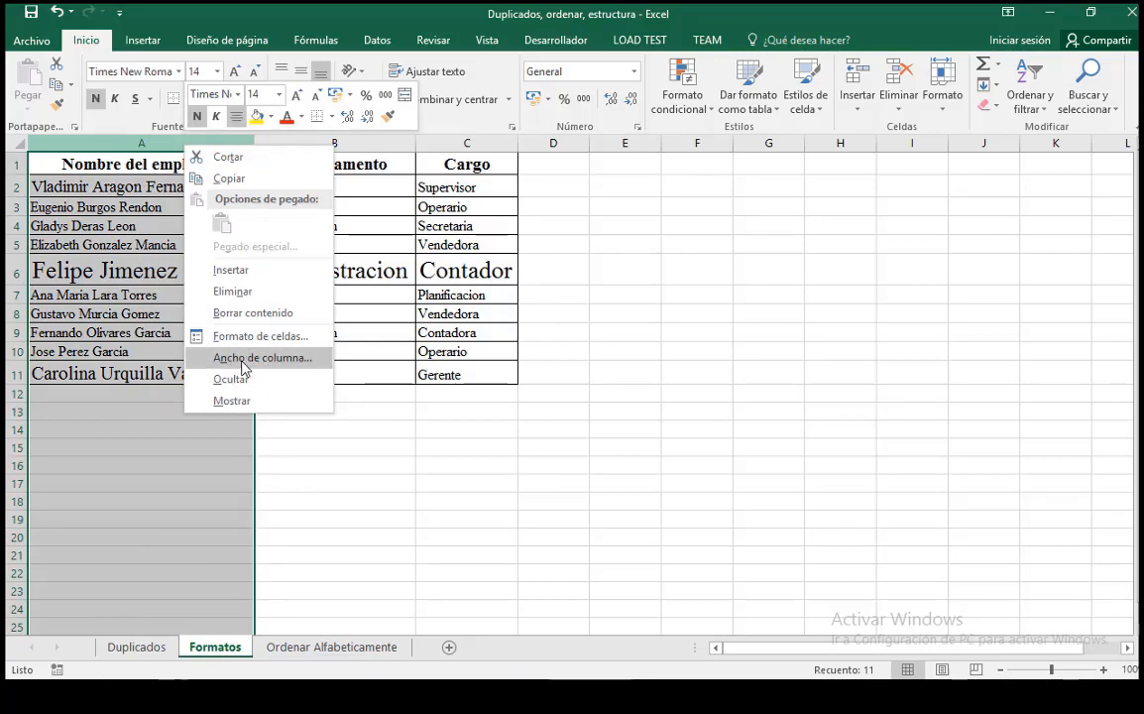
left_click(230, 357)
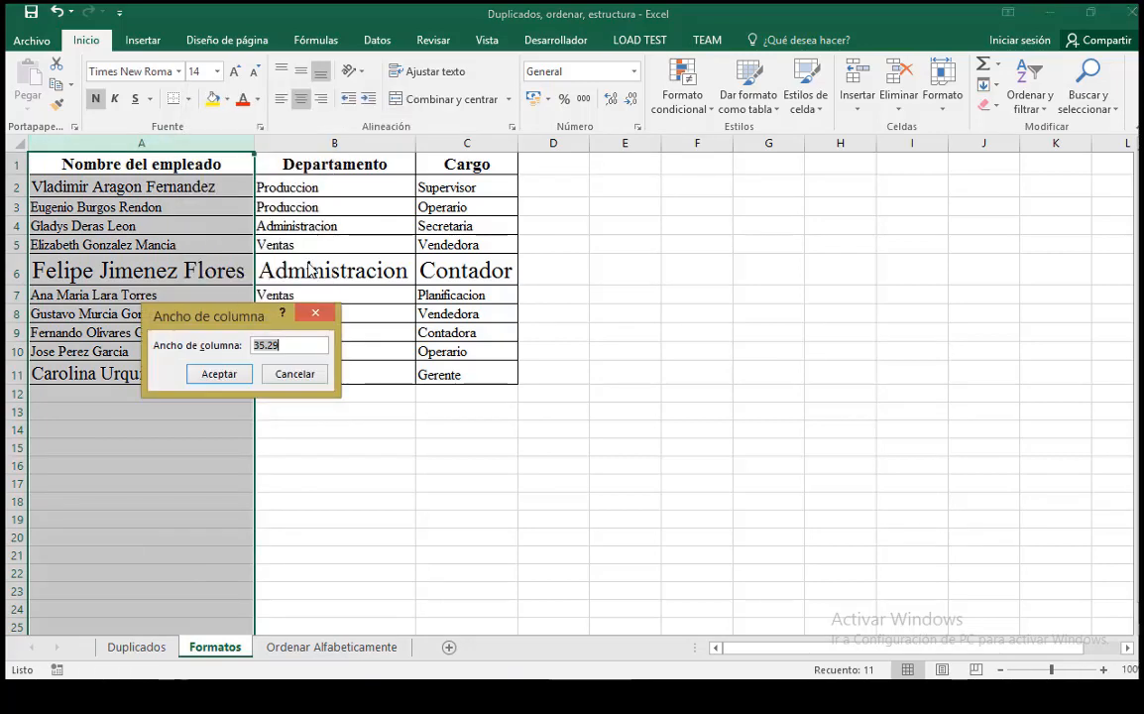
left_click(315, 315)
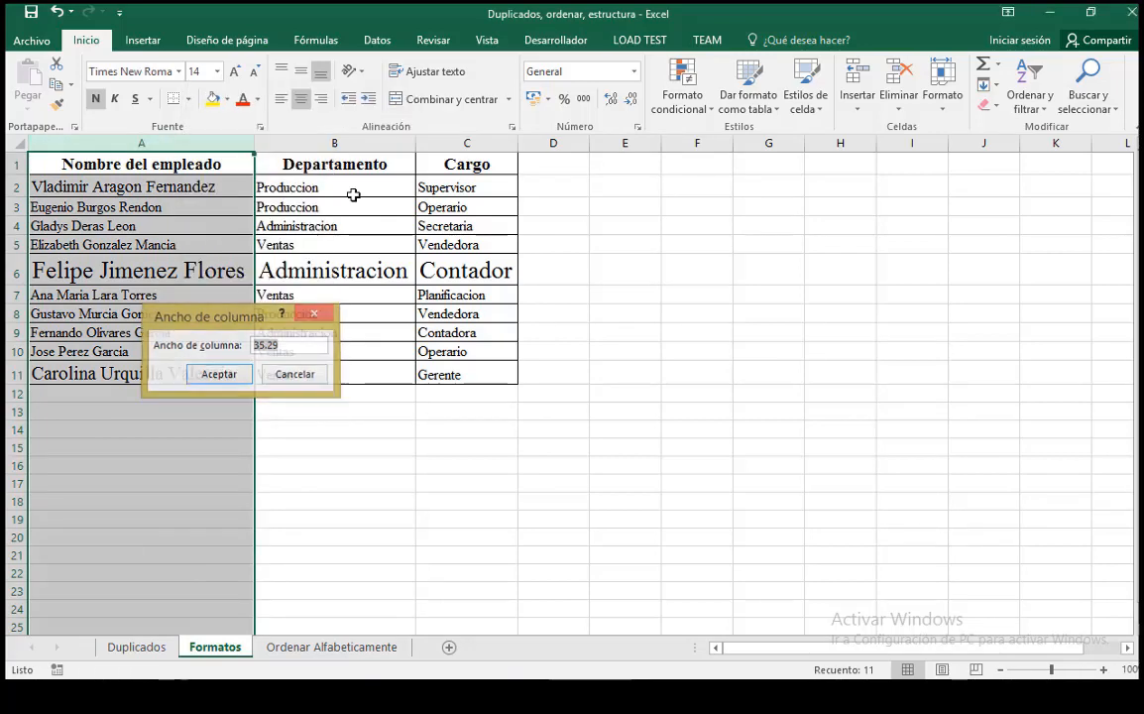
- Check the exact width of the Departamento column without changing it
left_click(346, 145)
right_click(346, 147)
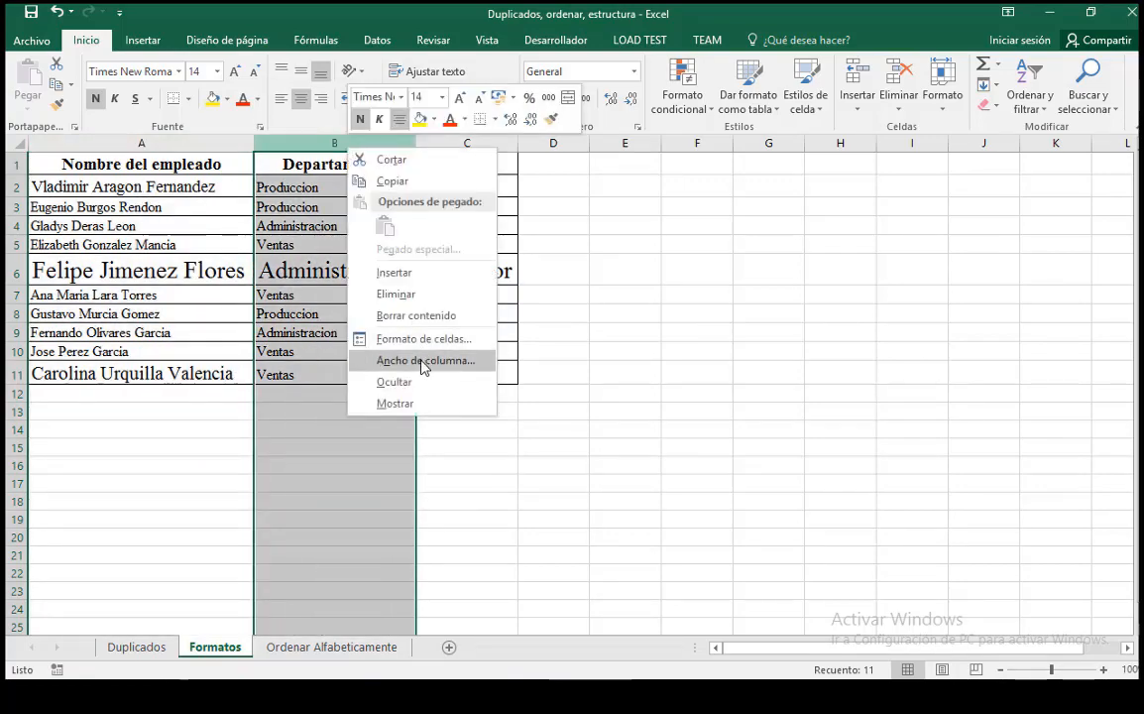
left_click(421, 362)
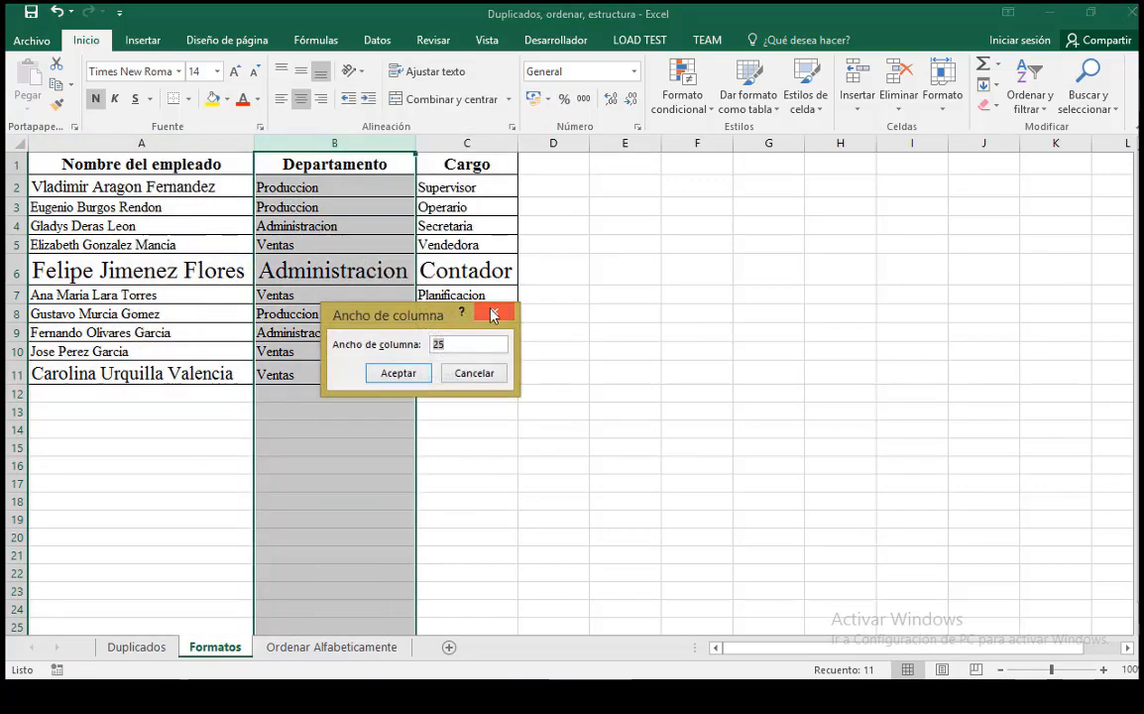
left_click(496, 314)
left_click(626, 295)
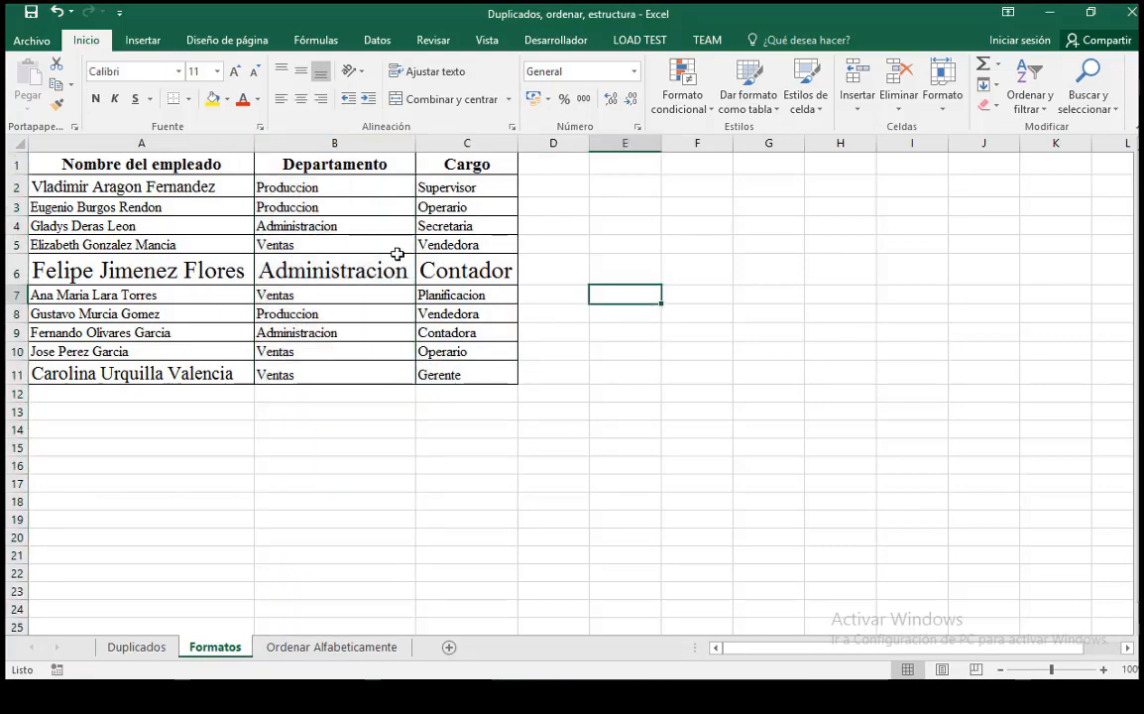
- Set the width of the Nombre del empleado, Departamento and Cargo columns together to 35
left_click(114, 139)
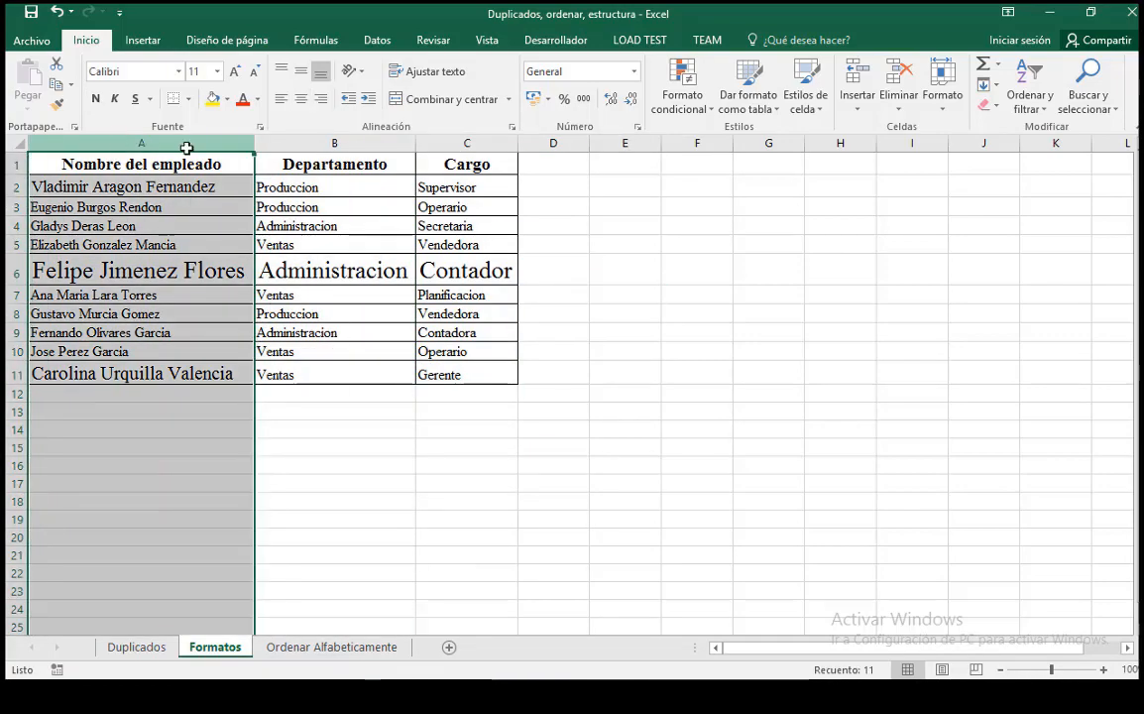
left_click_drag(186, 148, 476, 156)
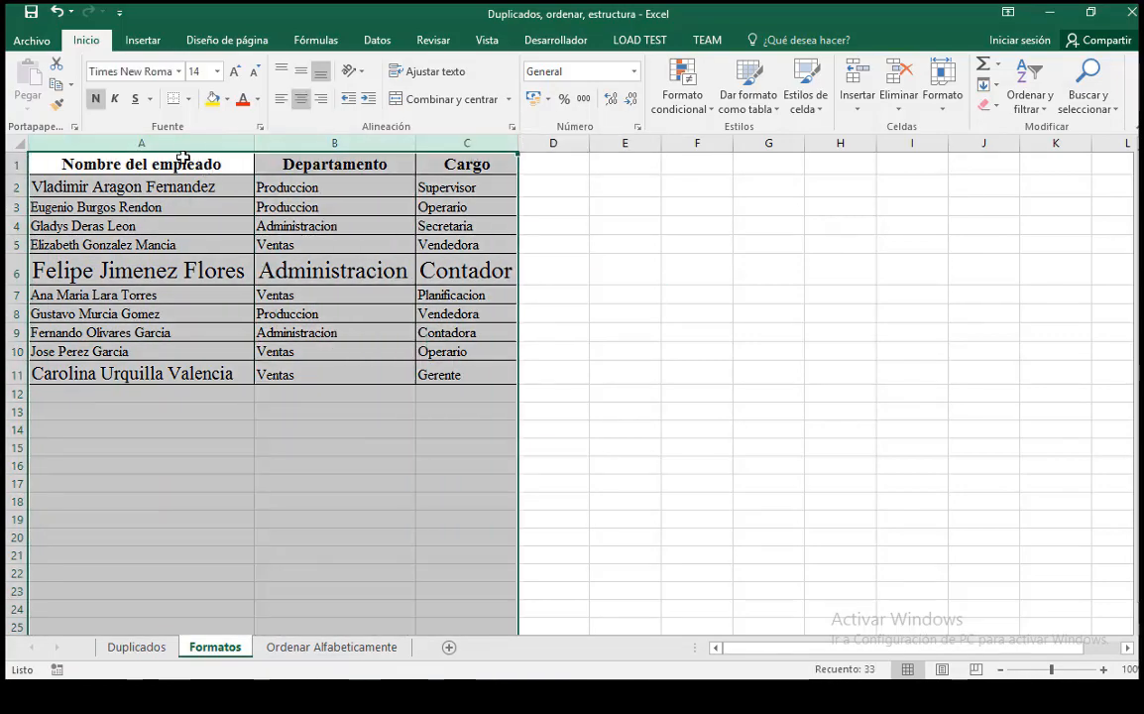
left_click(942, 105)
left_click(958, 192)
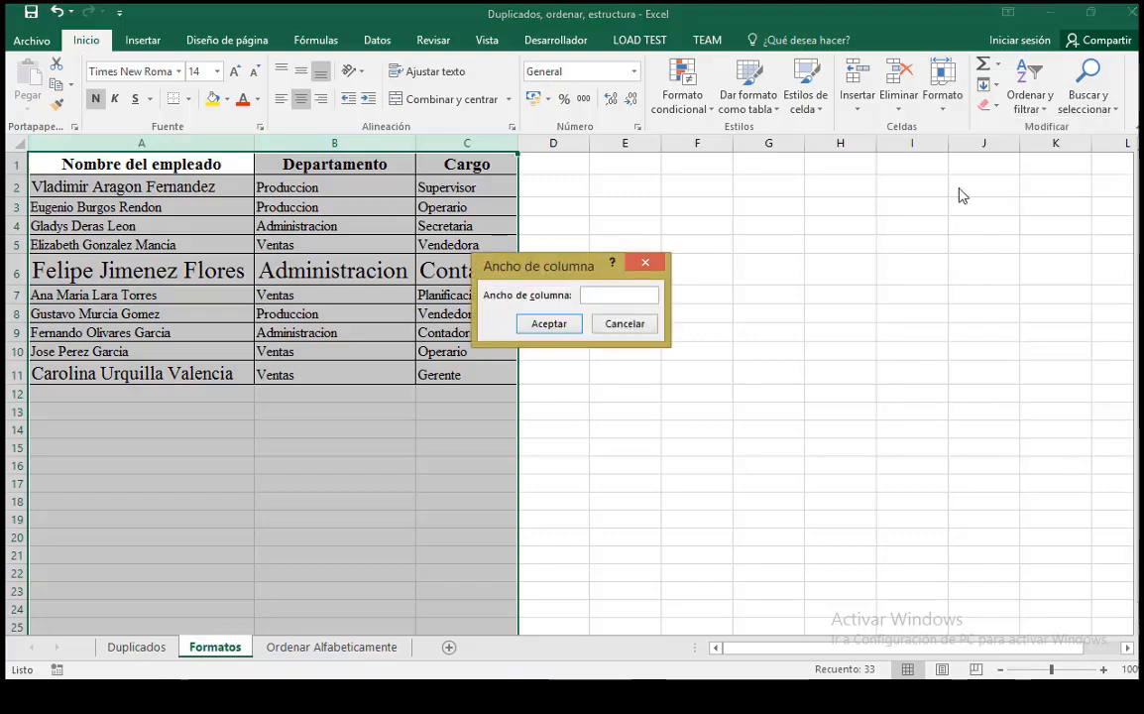
type("35")
key("Return")
left_click(746, 315)
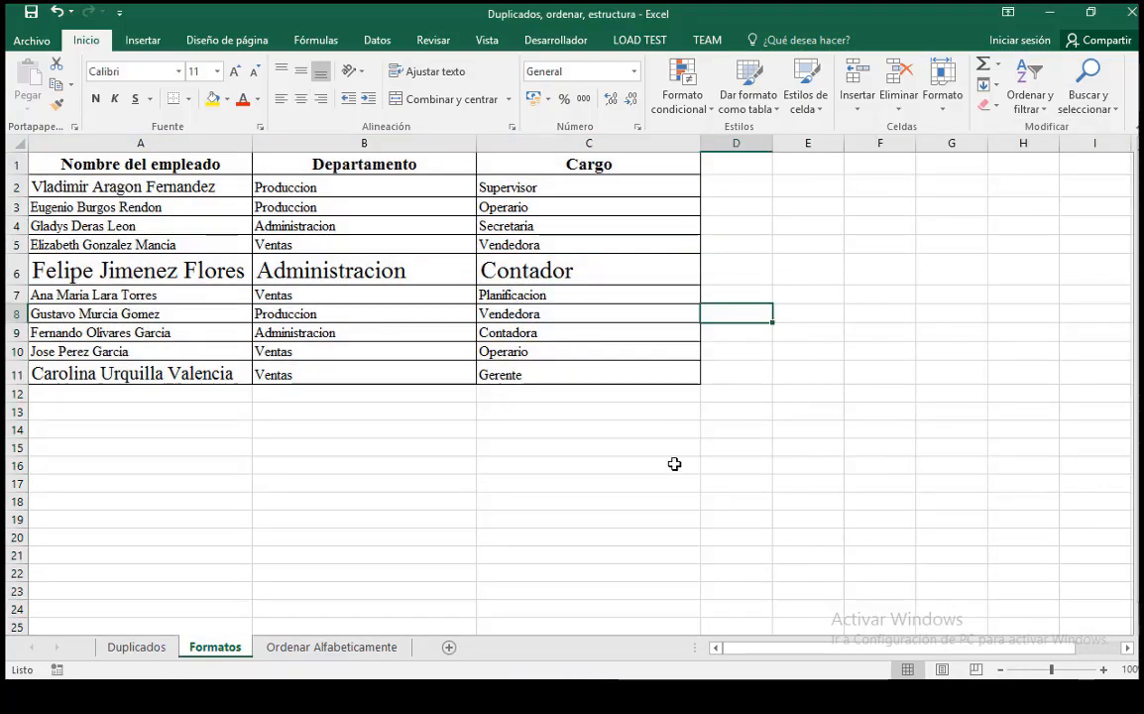
left_click(663, 481)
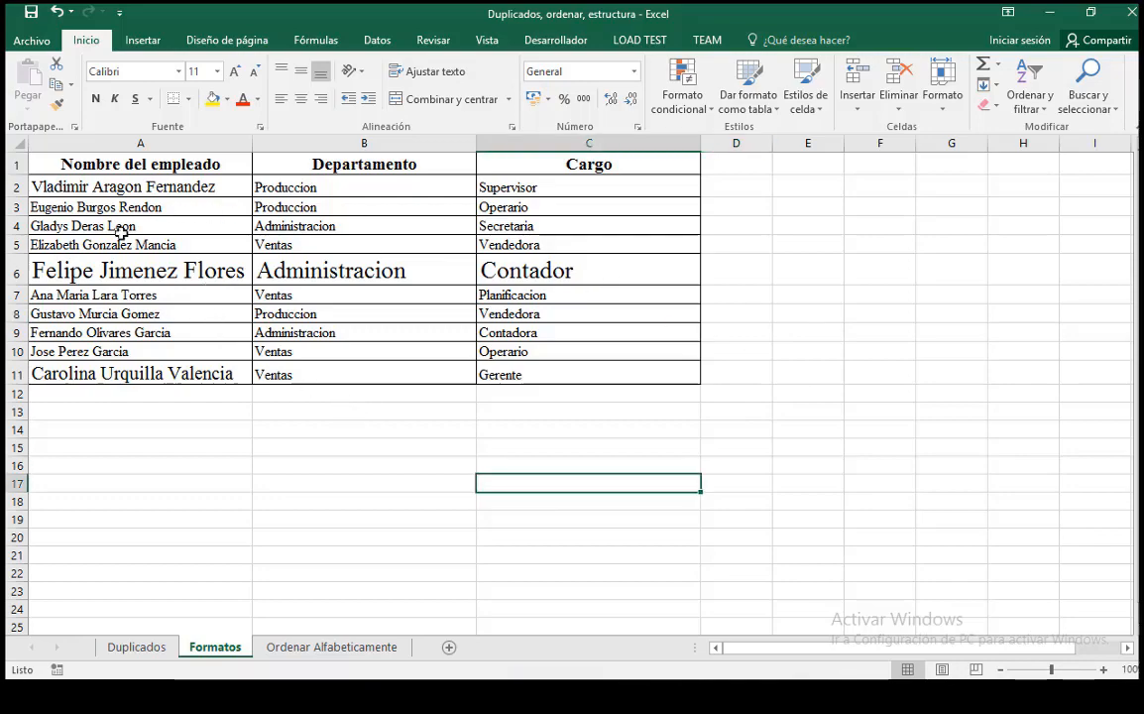